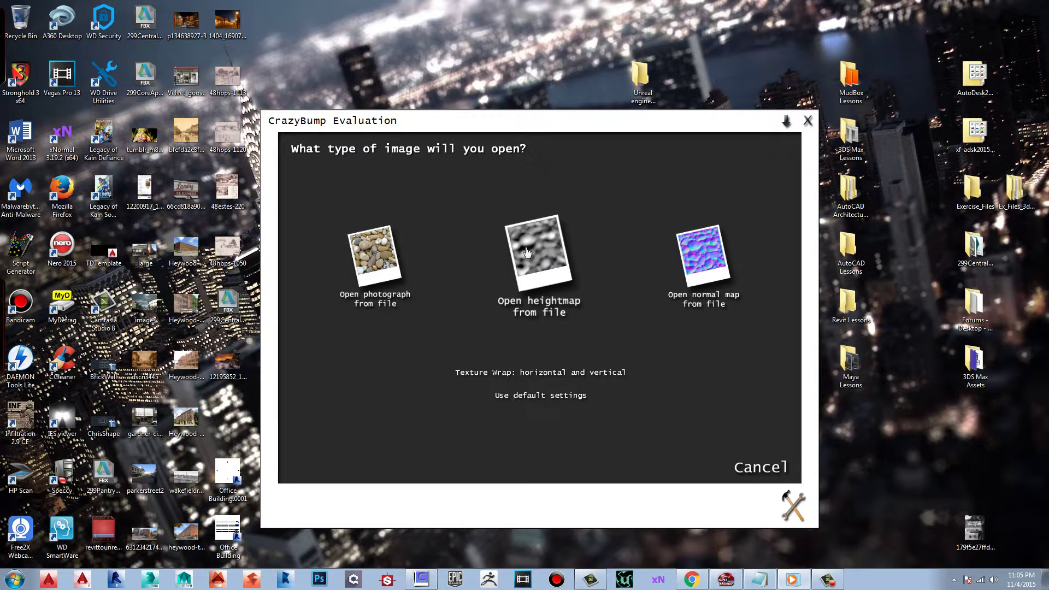
Start opening a photograph and browse into the 'Diffuse Textures for Crazy Bump Use' folder.
left_click(376, 250)
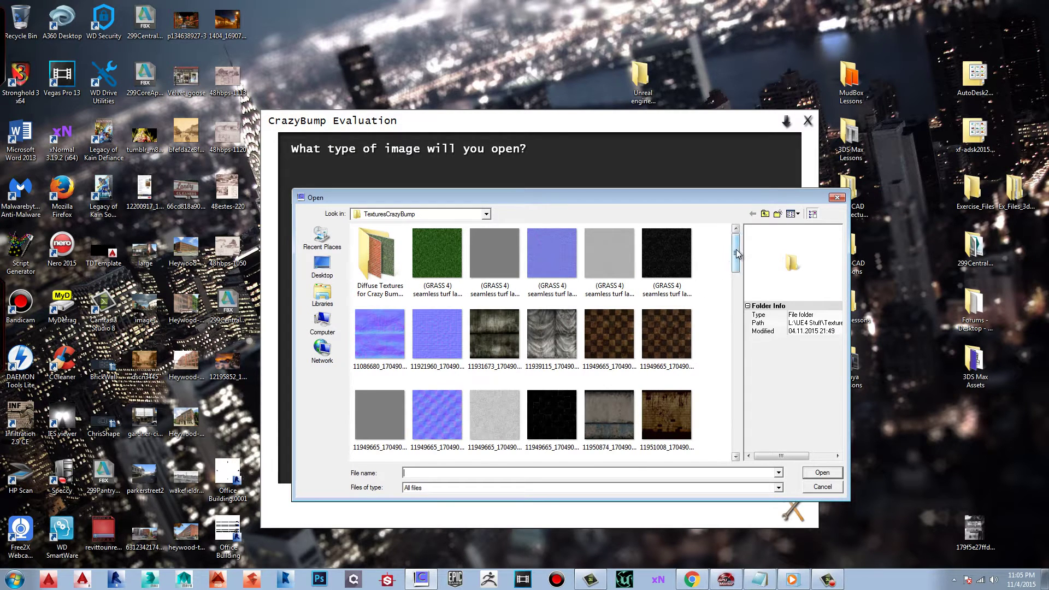
left_click_drag(735, 254, 738, 430)
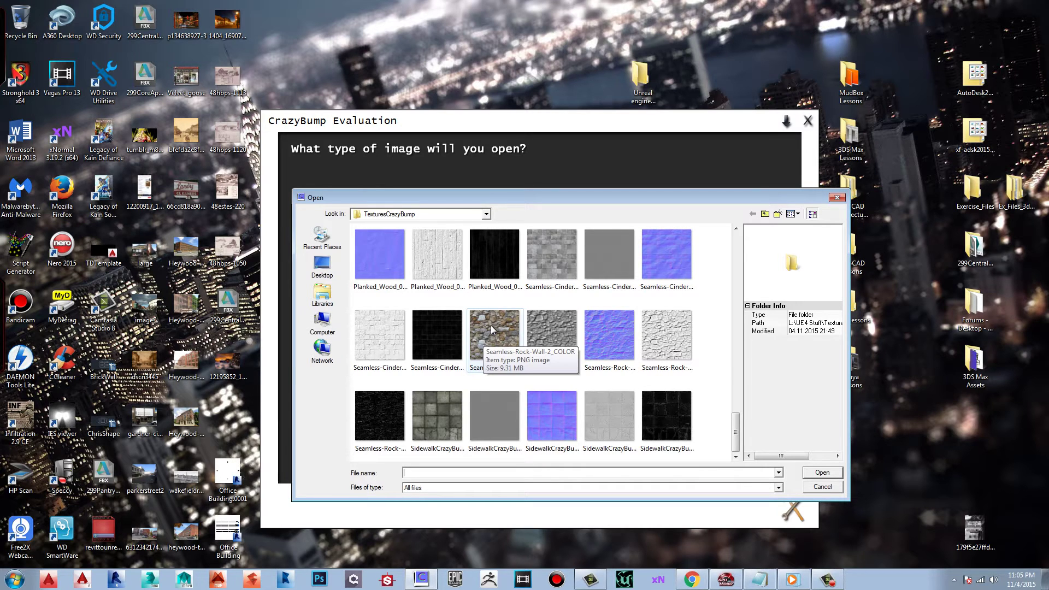
left_click_drag(733, 429, 735, 249)
double_click(379, 256)
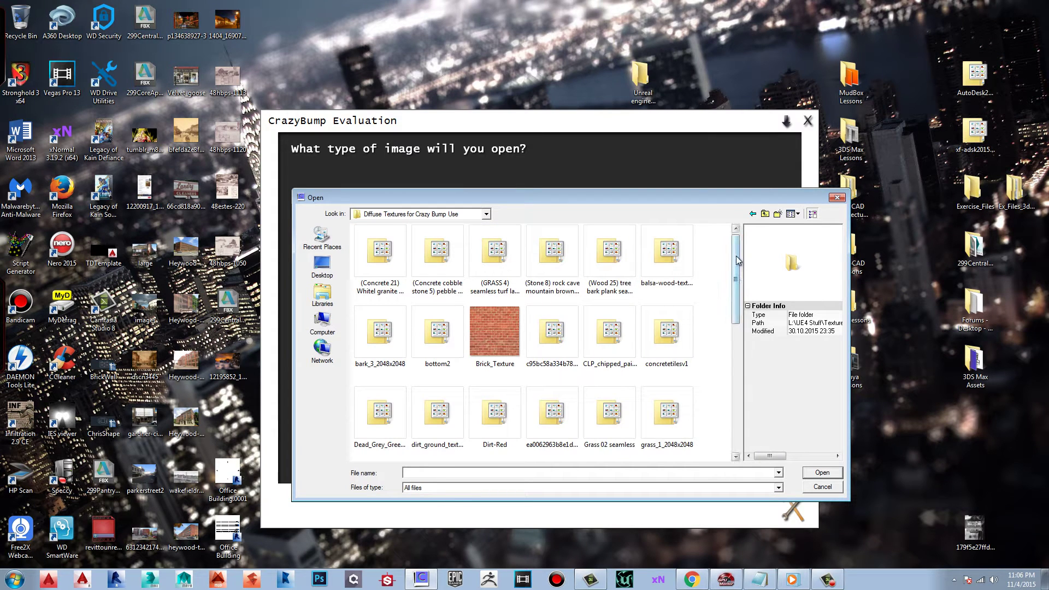
left_click_drag(737, 261, 748, 409)
Refresh the file list and preview concretetilesv1, chipped paint, Stone 8, GRASS 4 and Concrete textures.
right_click(633, 401)
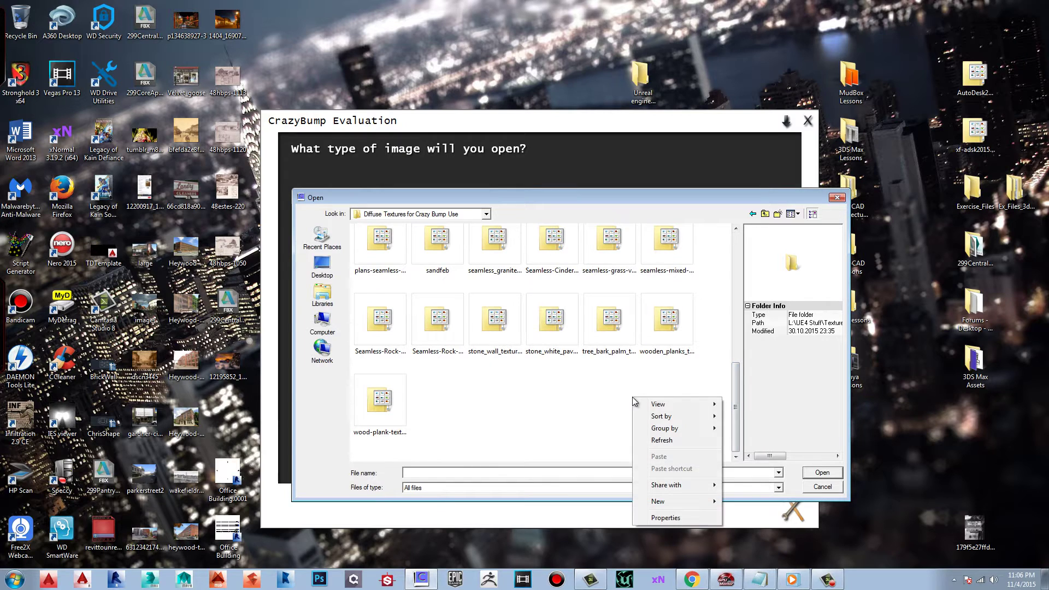
left_click(655, 441)
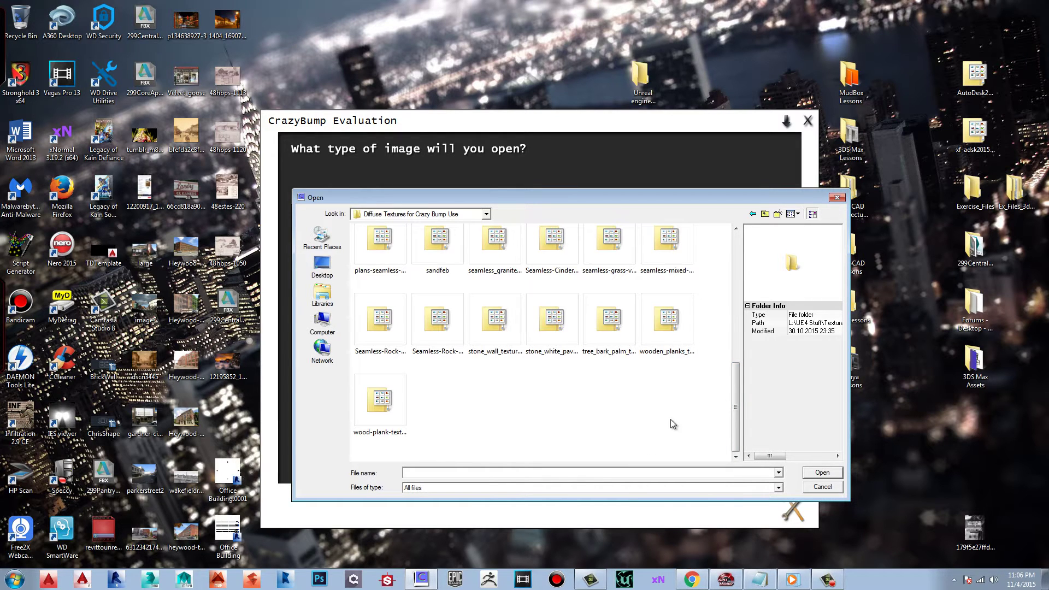
left_click_drag(733, 401, 736, 262)
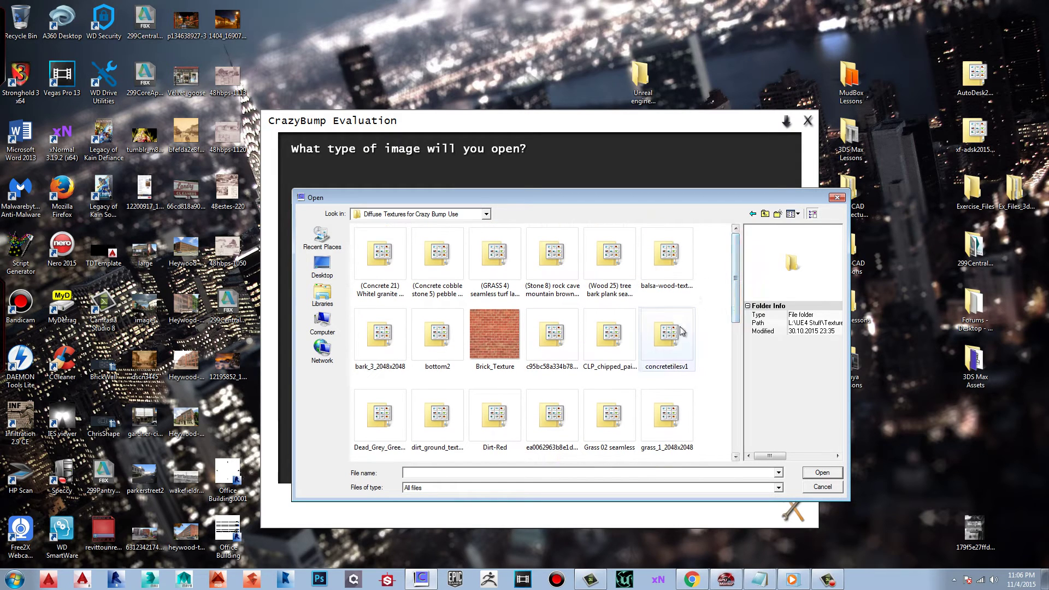
left_click(670, 342)
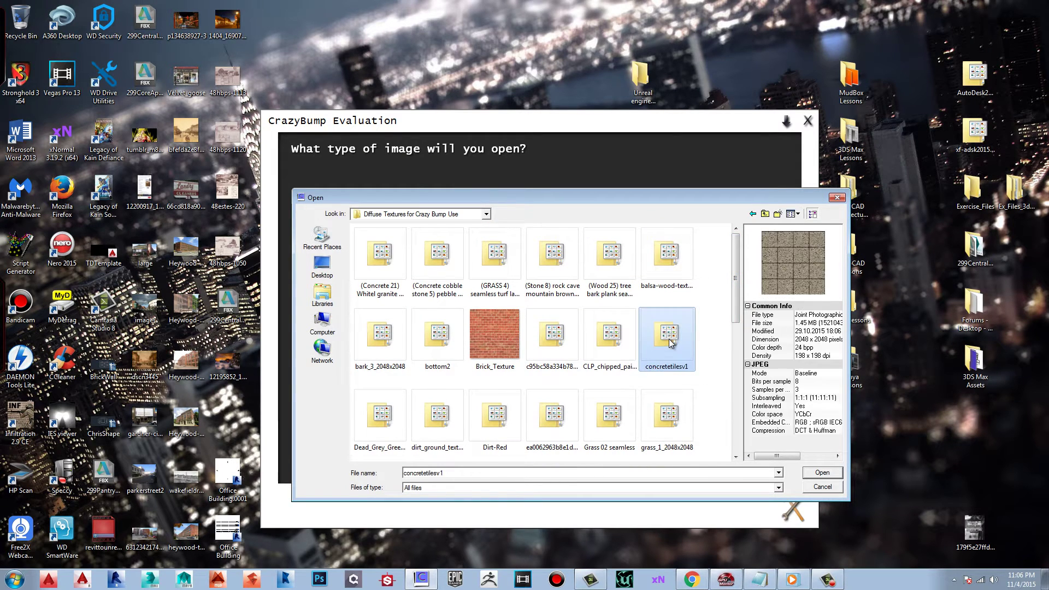
left_click(616, 343)
left_click(562, 343)
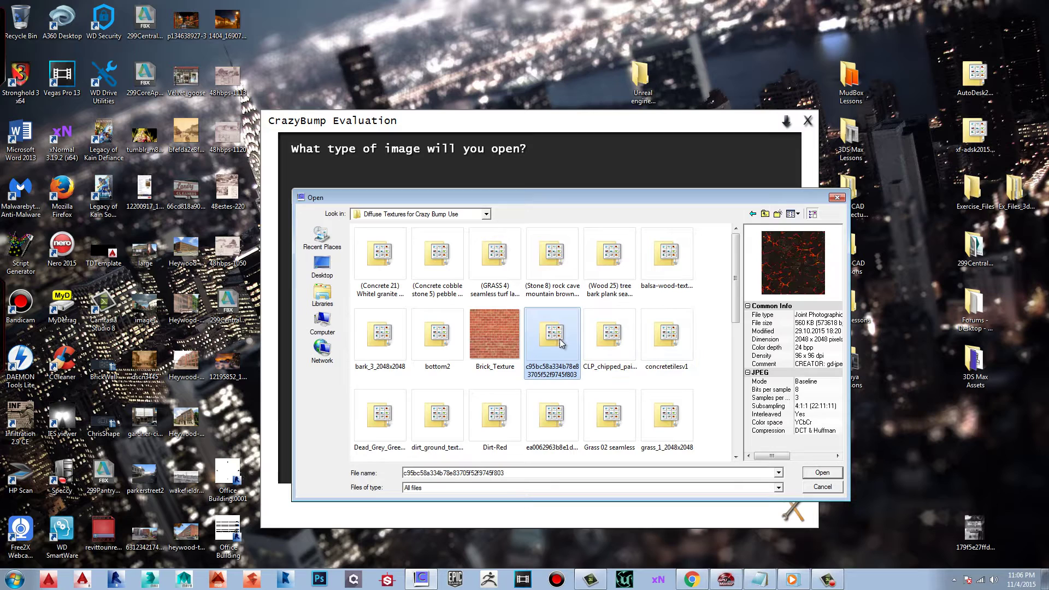
left_click(563, 265)
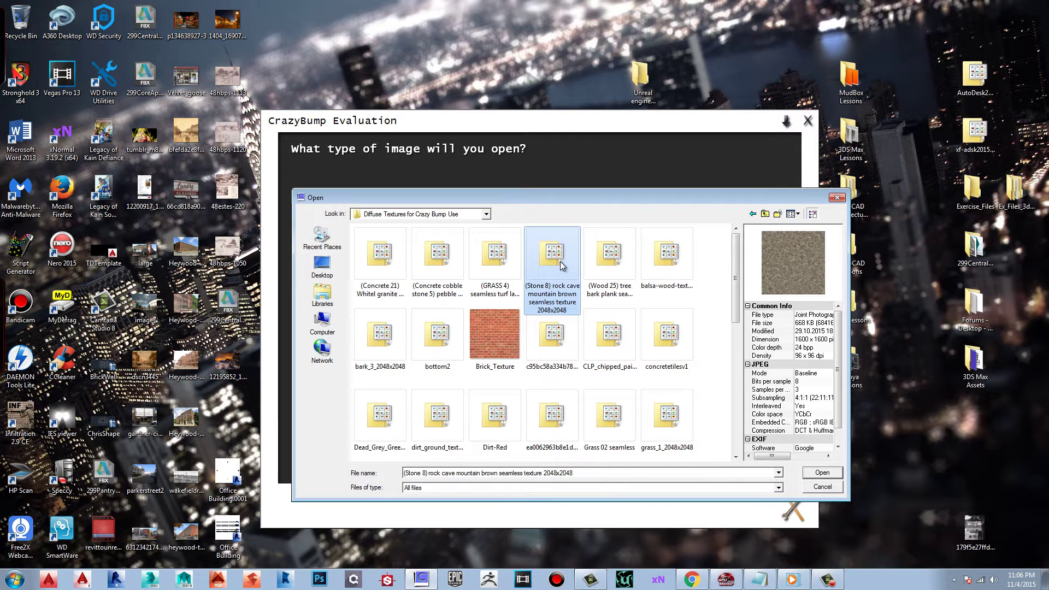
left_click(496, 255)
left_click(420, 253)
left_click(405, 255)
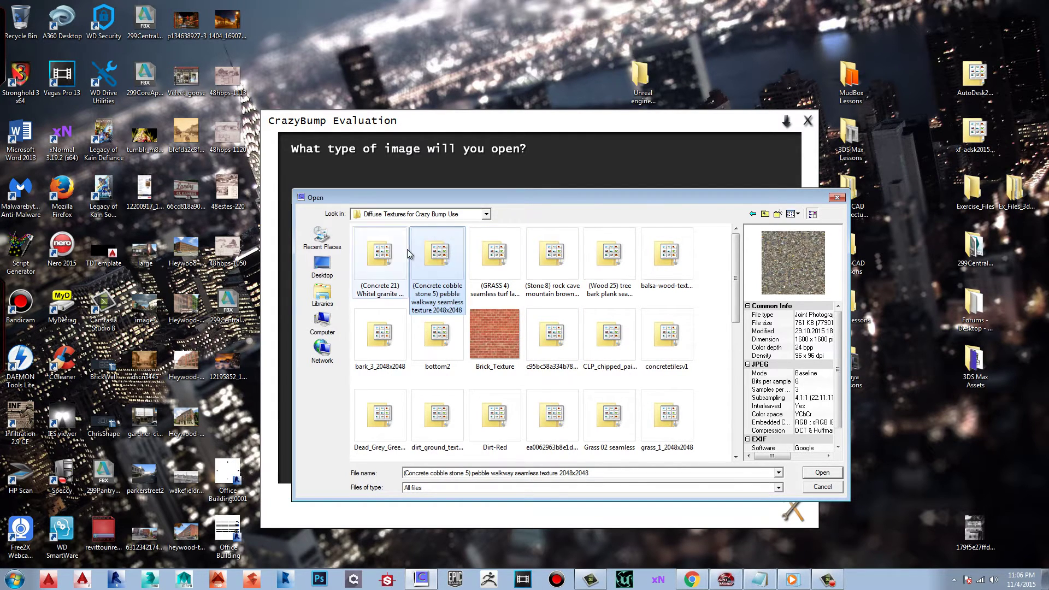
Preview bark_3_2048x2048, bottom2, dead grey, dirt ground, Dirt-Red, Grass 02 and grass_1_2048x2048.
left_click(392, 335)
left_click(431, 341)
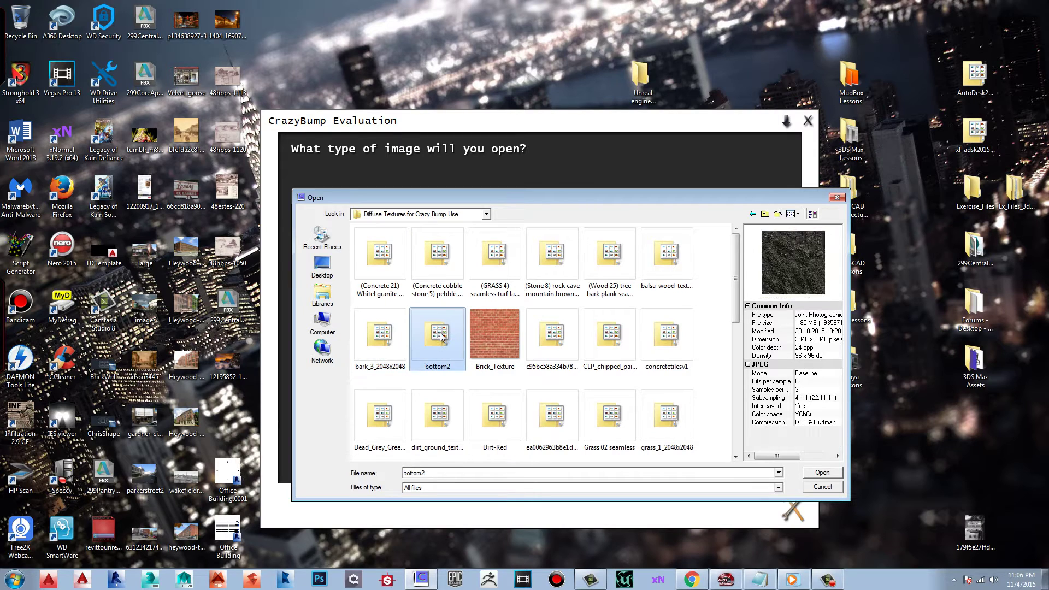
left_click(381, 415)
left_click(434, 418)
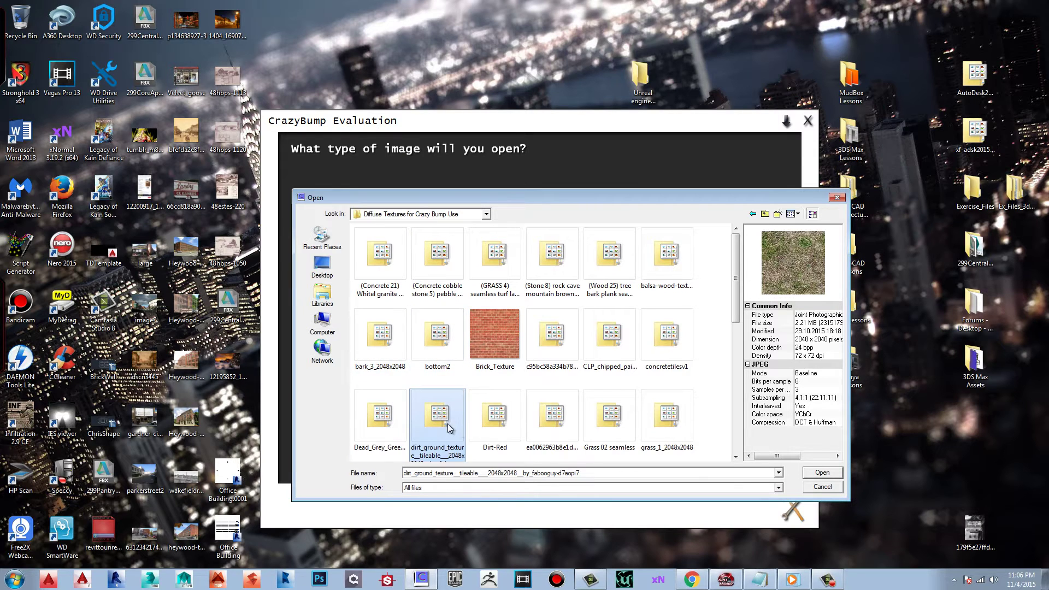
left_click(503, 429)
left_click(553, 424)
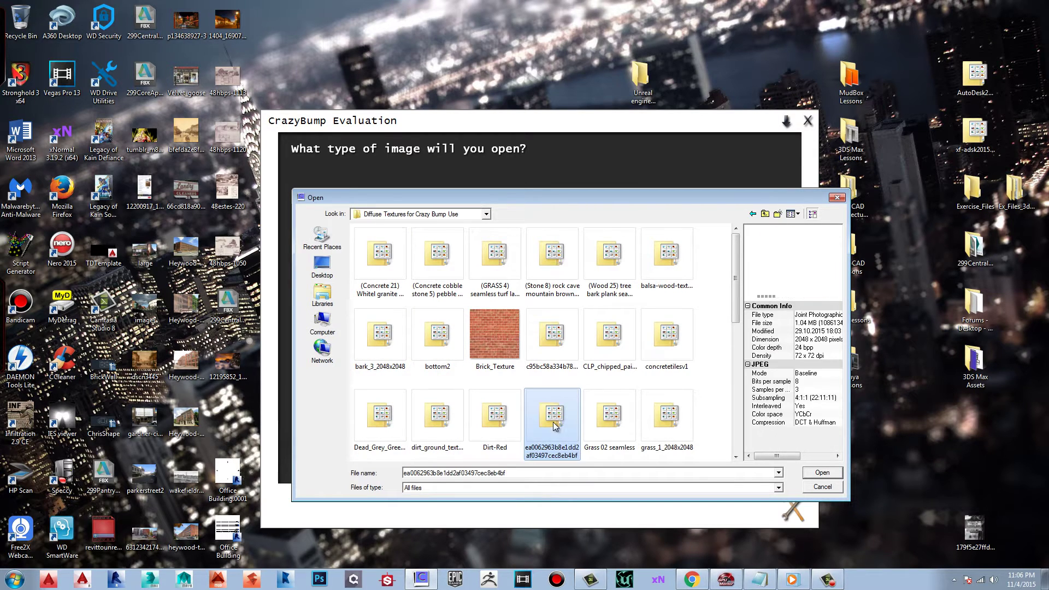
left_click(618, 423)
left_click(668, 418)
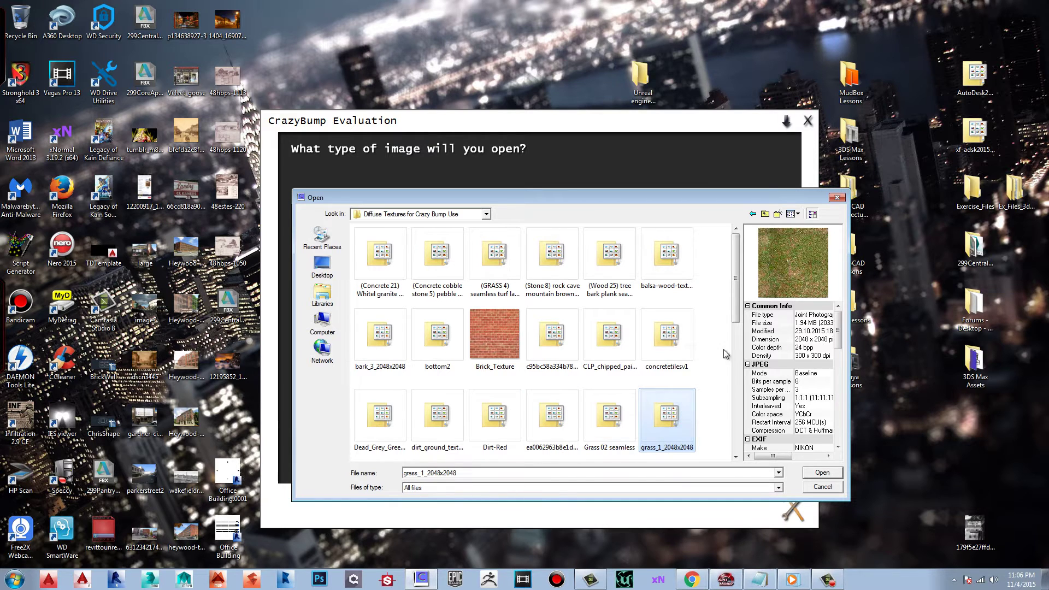
Preview planked wood, pebblestone, pattern4diffuseblack, rough marble and jo2kql0 textures further down.
scroll(741, 293, "down", 3)
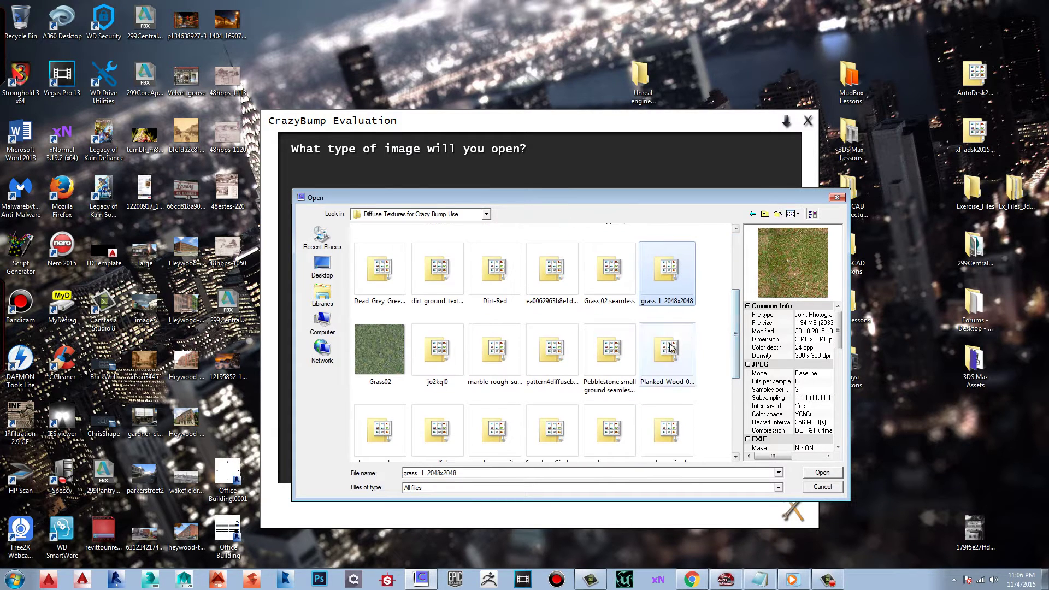
left_click(665, 352)
left_click(618, 351)
left_click(553, 355)
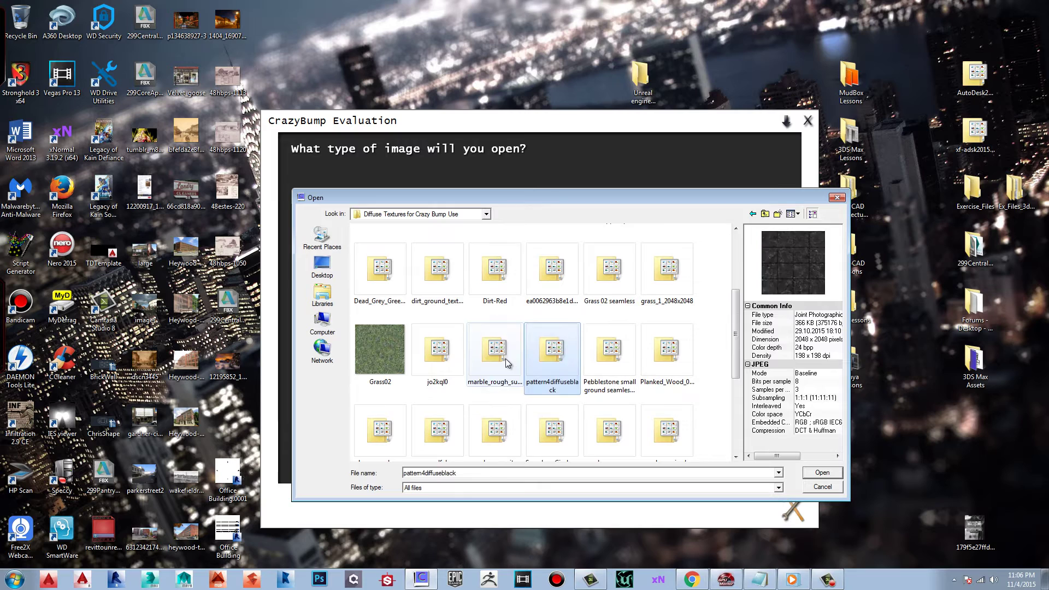
left_click(488, 366)
left_click(437, 349)
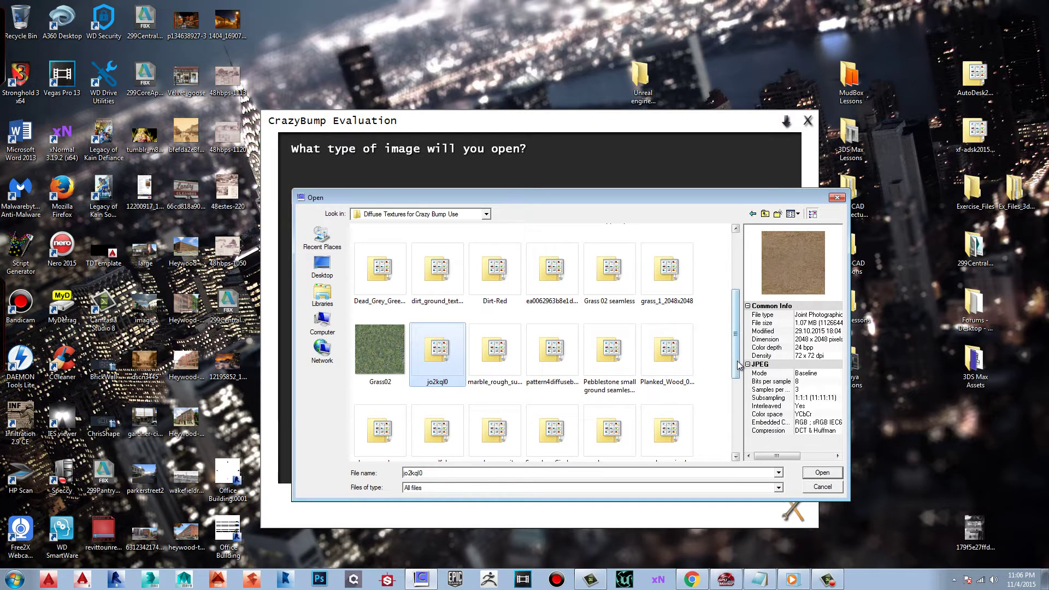
Preview more seamless grass, granite, cinder block and wood textures, then select Seamless-Rock-Wall-2.
scroll(736, 399, "down", 2)
left_click(670, 348)
left_click(626, 349)
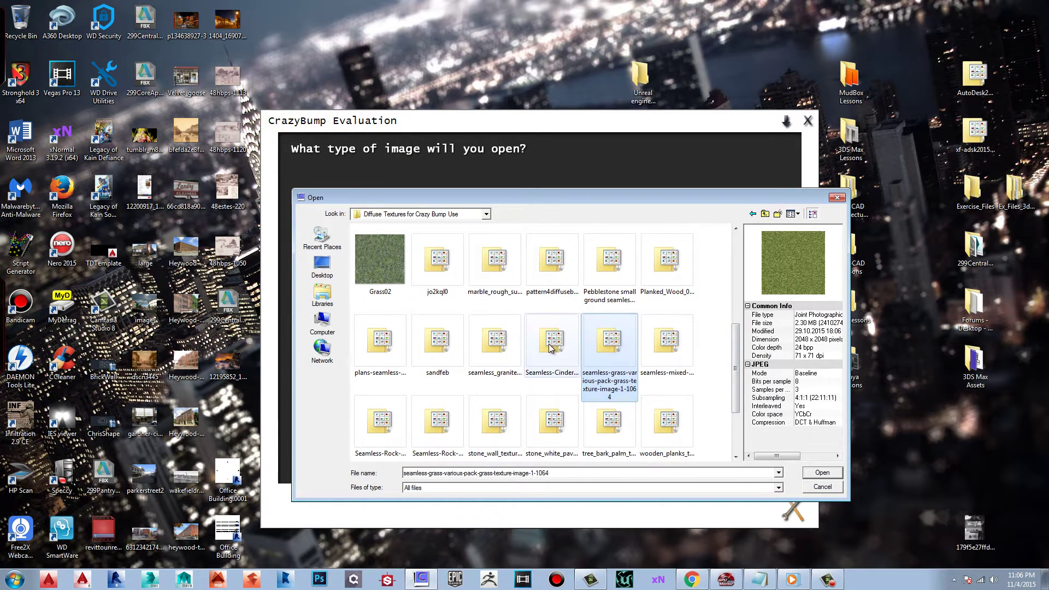
left_click(543, 348)
left_click(494, 345)
left_click(437, 347)
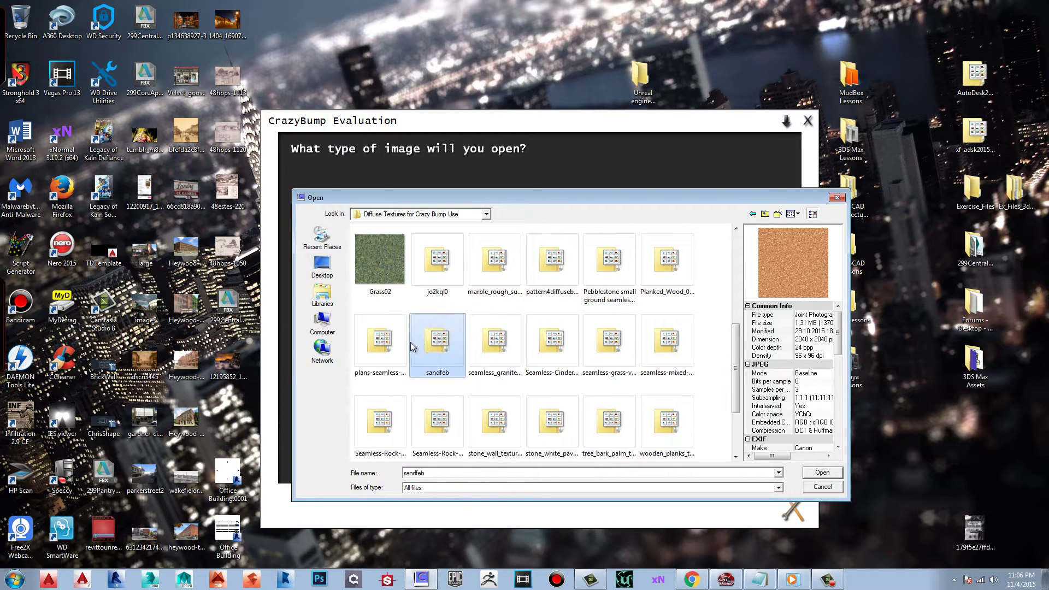
left_click(391, 350)
left_click(381, 421)
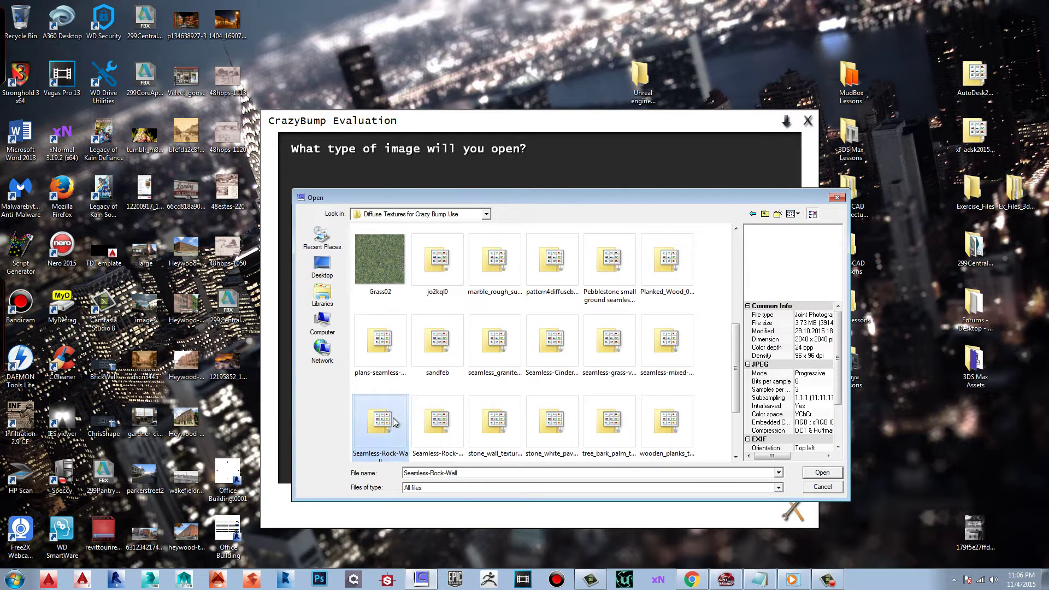
left_click(443, 424)
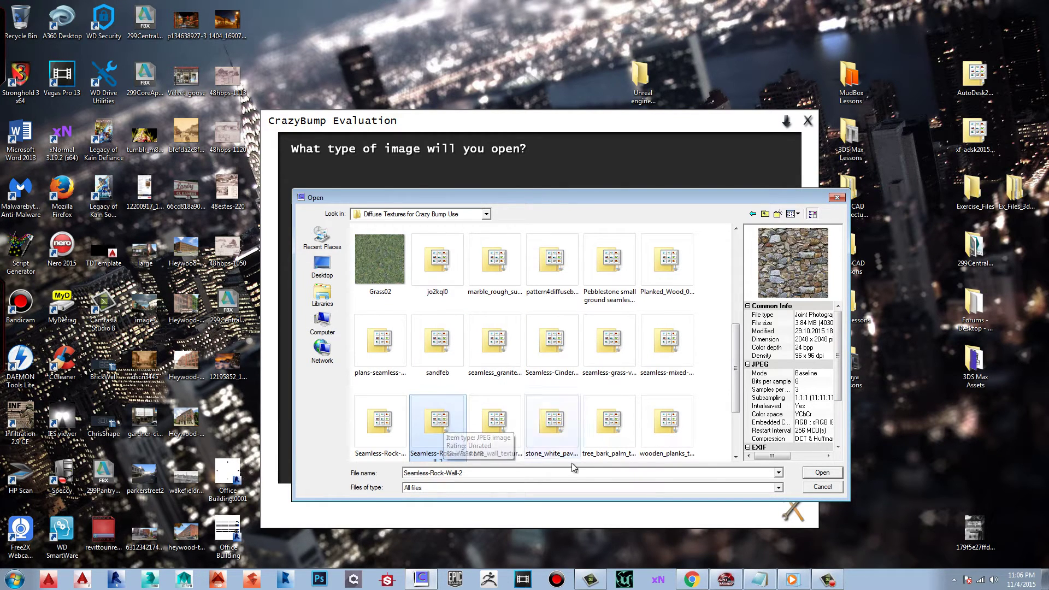
Load Seamless-Rock-Wall-2, rotate the preview box, then switch the preview shape to Ball.
left_click(809, 475)
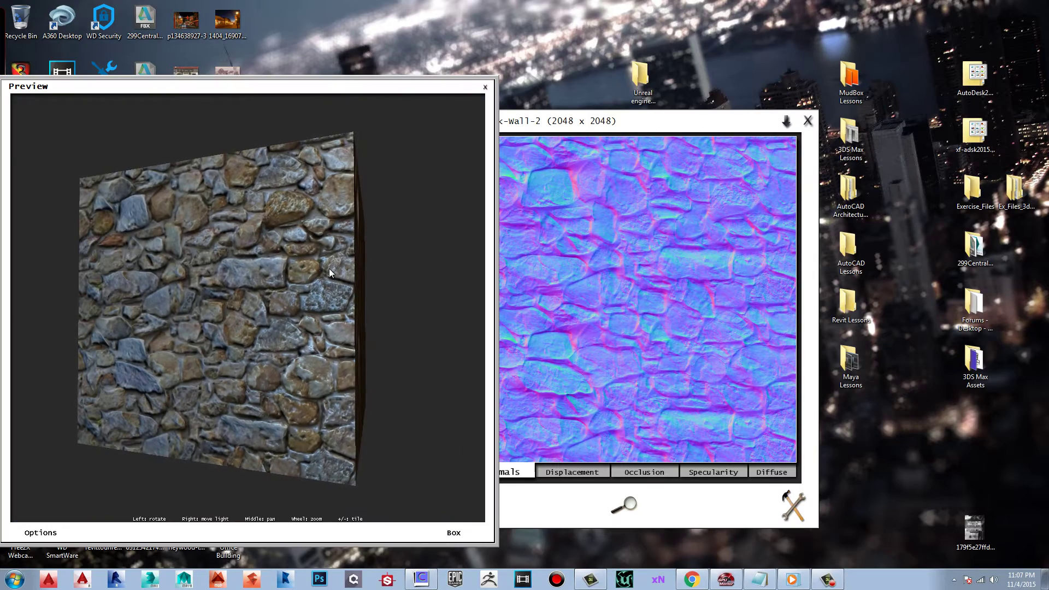
mouse_move(273, 283)
left_mouse_down()
mouse_move(368, 339)
mouse_move(426, 309)
mouse_move(428, 260)
mouse_move(344, 247)
mouse_move(169, 321)
left_mouse_up()
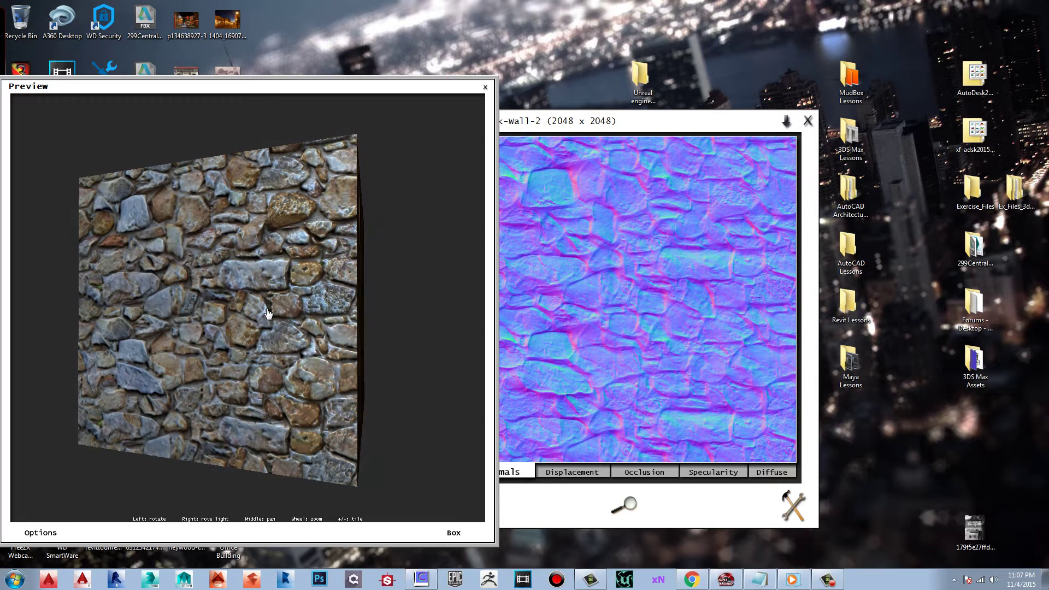
left_click(453, 534)
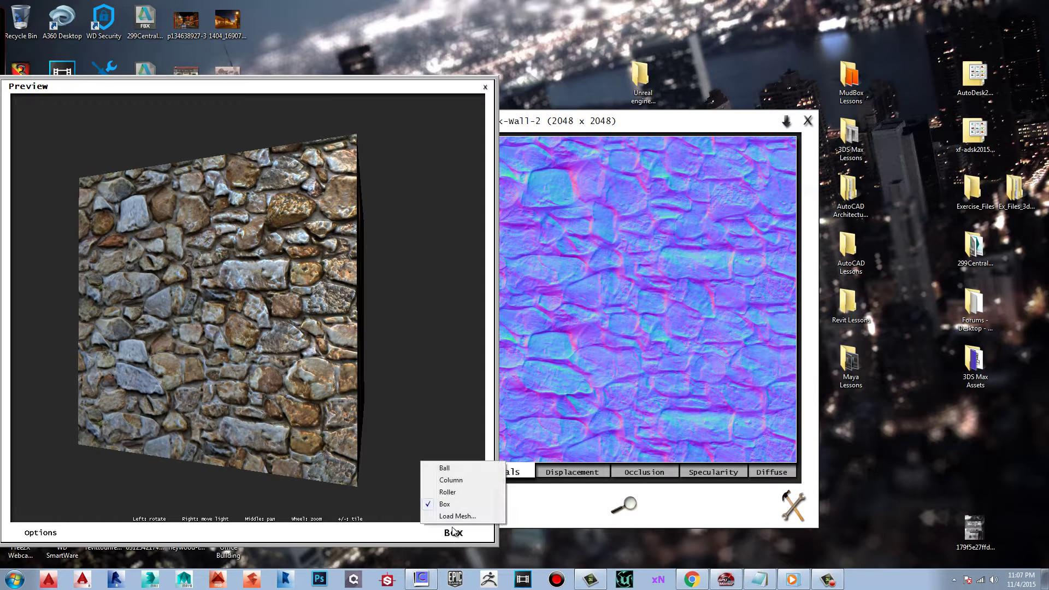
left_click(446, 468)
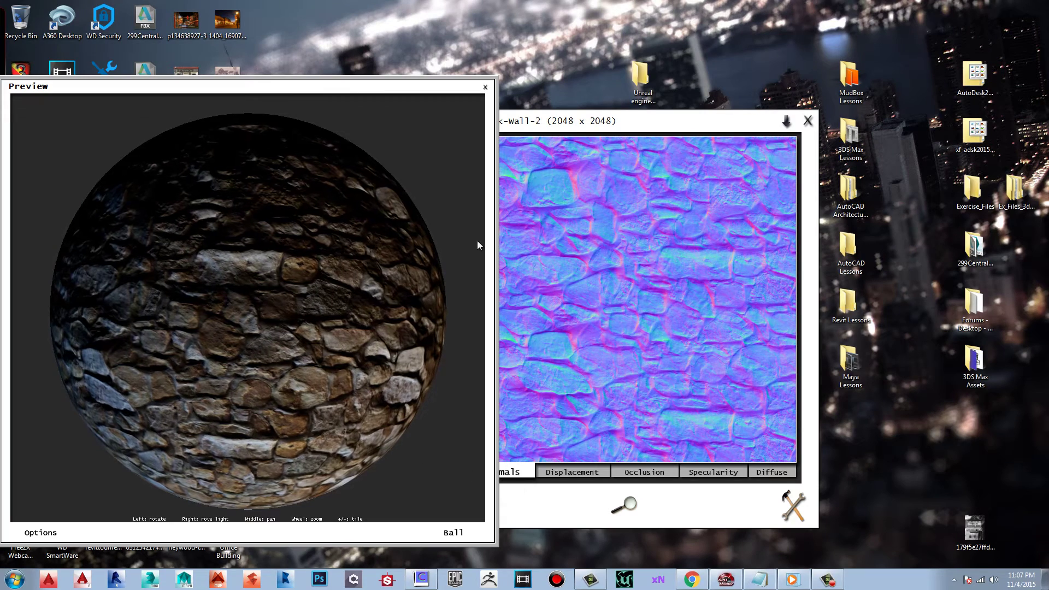
Set the rock wall normal map to Intensity 20 and Sharpen 74.
left_click_drag(663, 122, 833, 122)
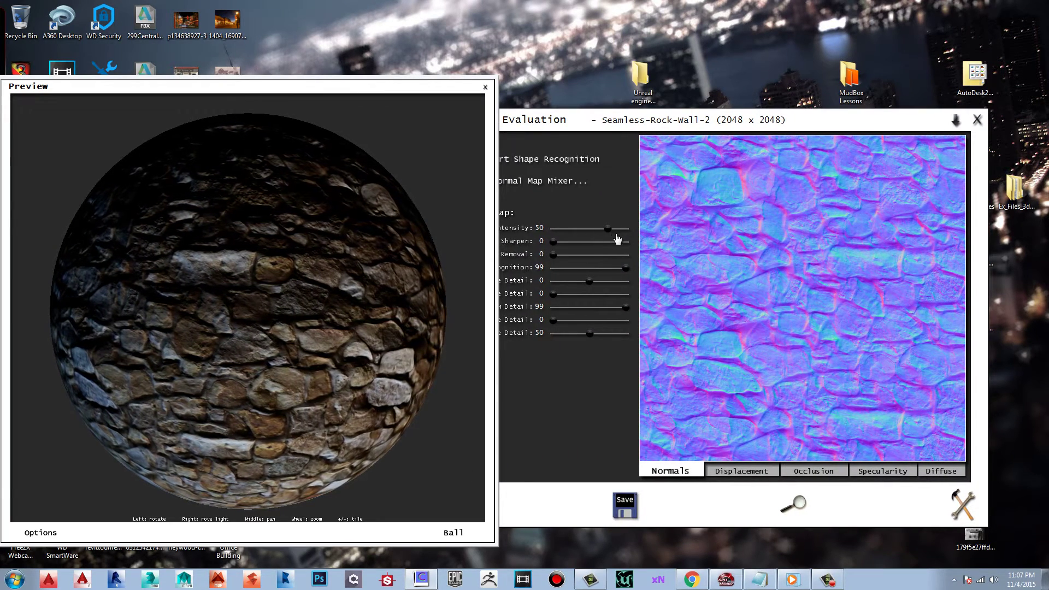
left_click_drag(609, 233, 598, 233)
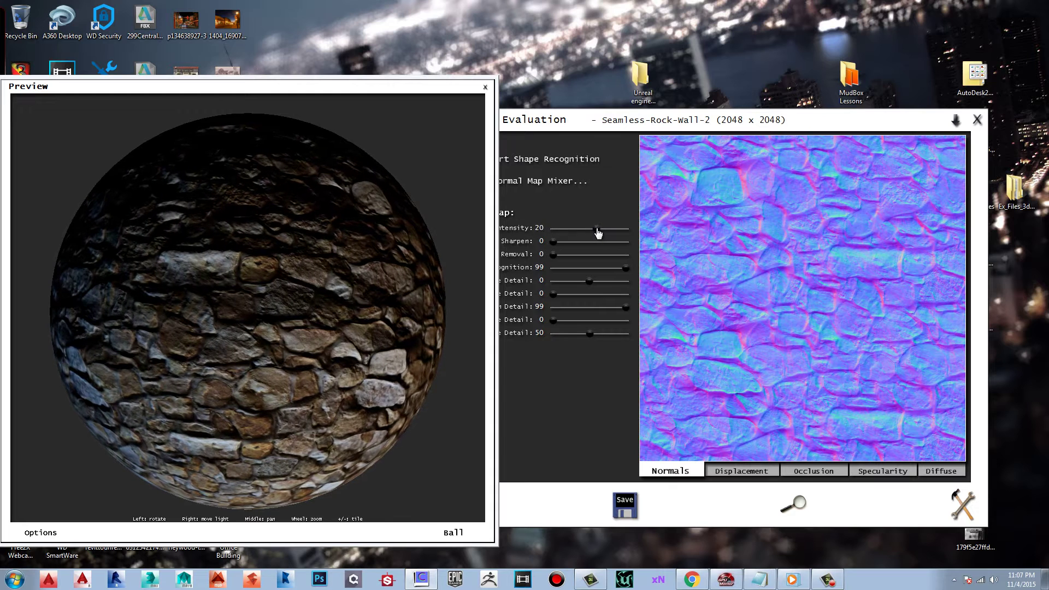
left_click(556, 243)
left_click_drag(557, 249, 608, 242)
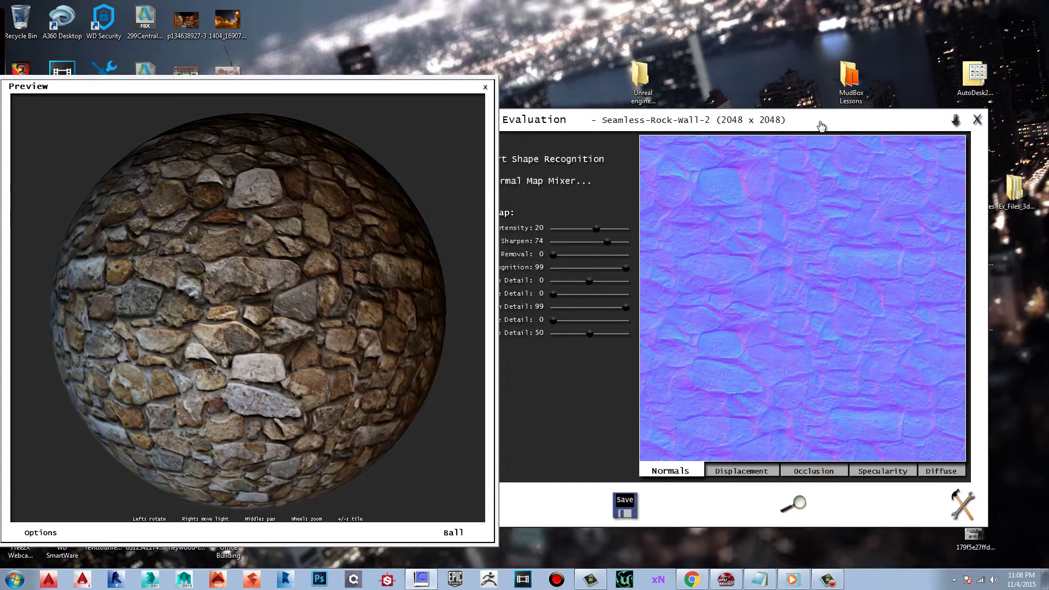
Give the normal map Very Fine Detail 33, Fine Detail 60, Large Detail 74, then view Displacement.
left_click_drag(818, 119, 872, 115)
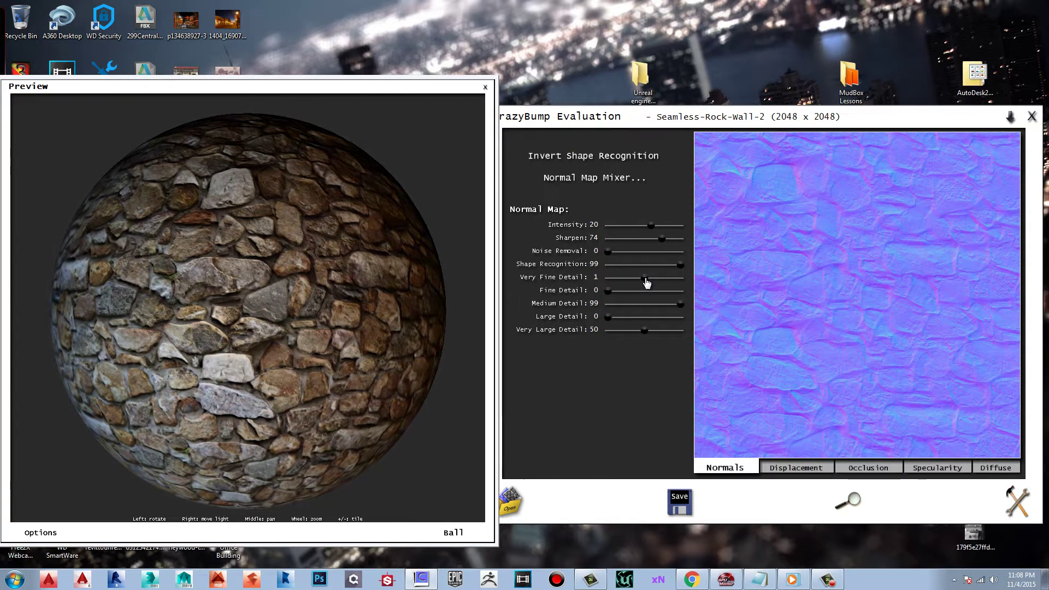
left_click_drag(645, 281, 668, 280)
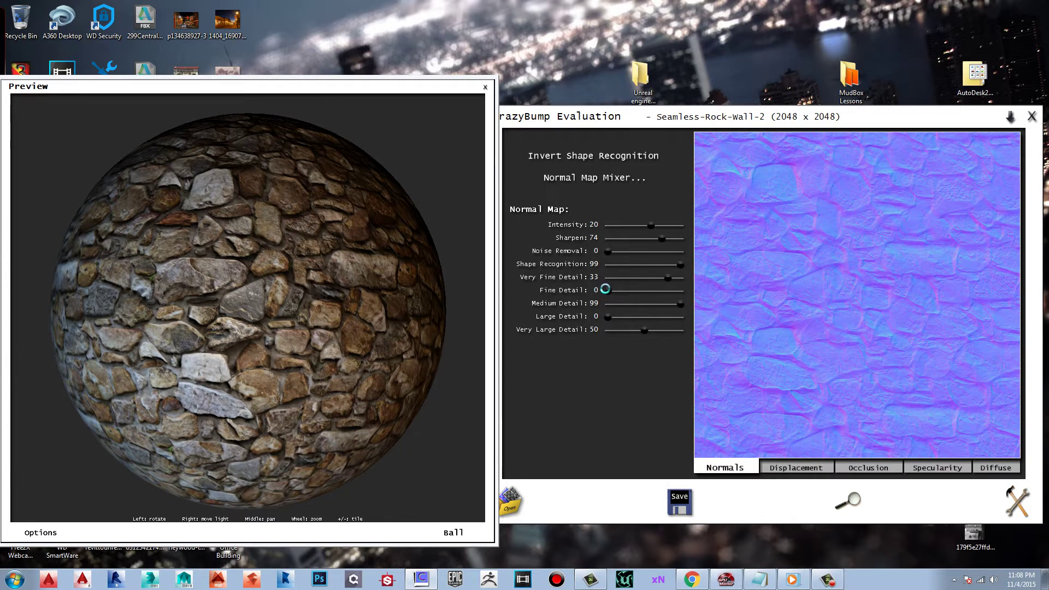
left_click_drag(607, 290, 651, 291)
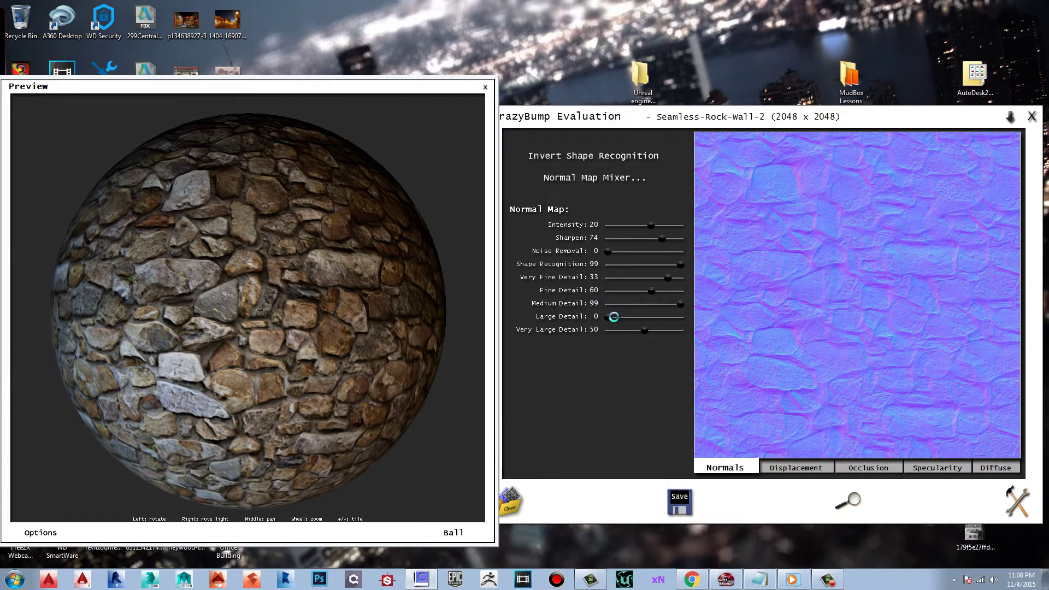
left_click_drag(613, 316, 662, 317)
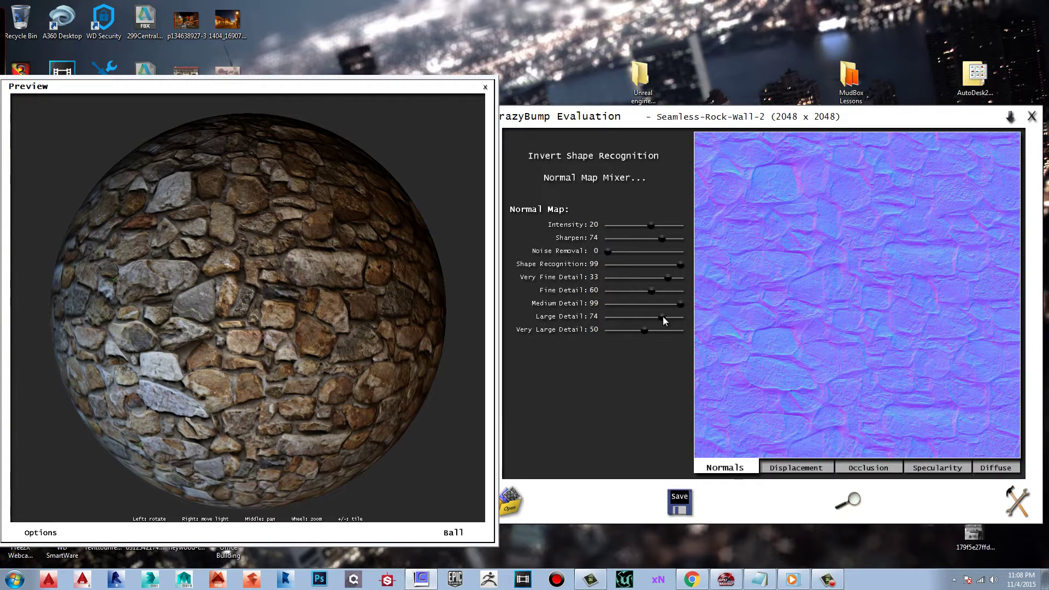
left_click_drag(663, 316, 664, 322)
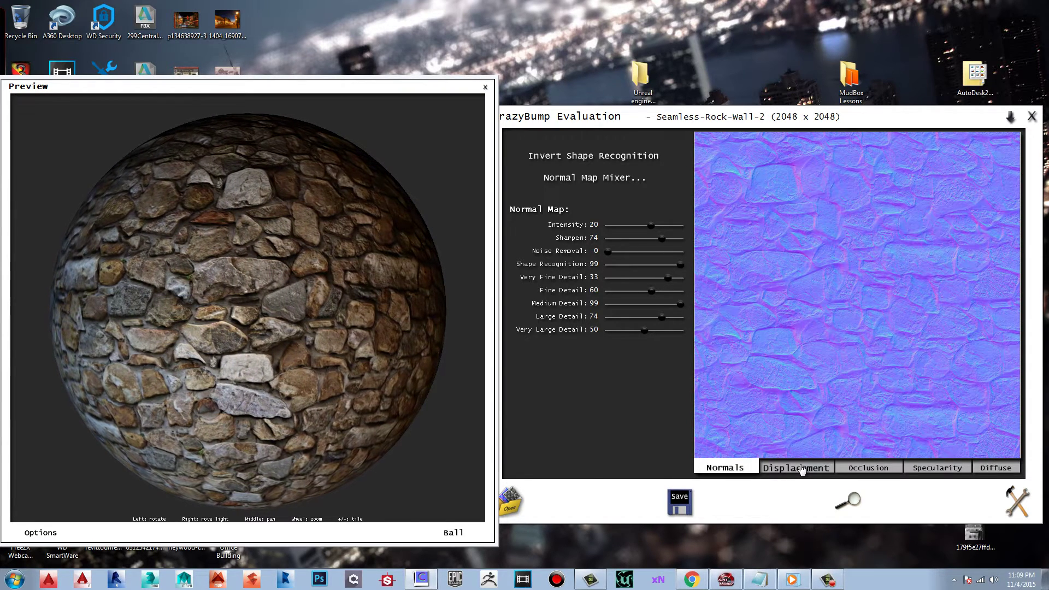
left_click(801, 468)
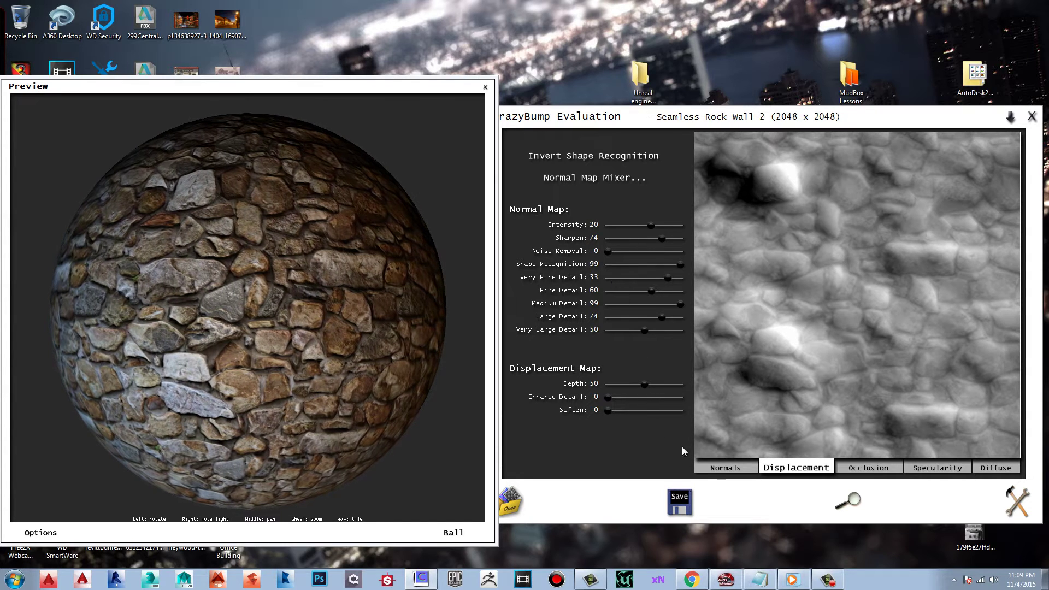
Browse the Normals, Displacement, Occlusion, Specularity and Diffuse maps, ending on Displacement.
left_click(724, 468)
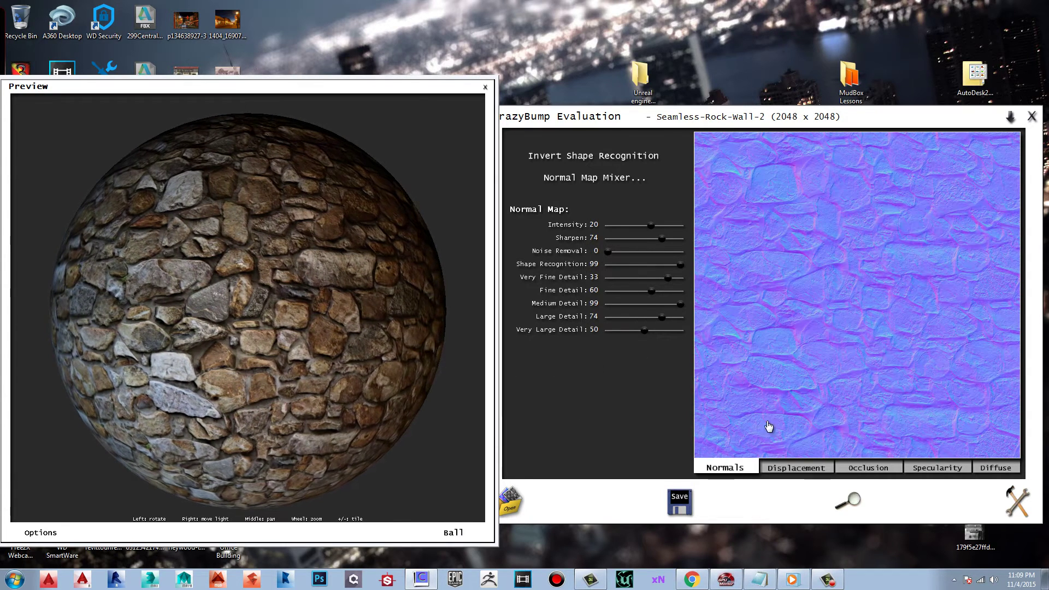
left_click(796, 468)
left_click(868, 467)
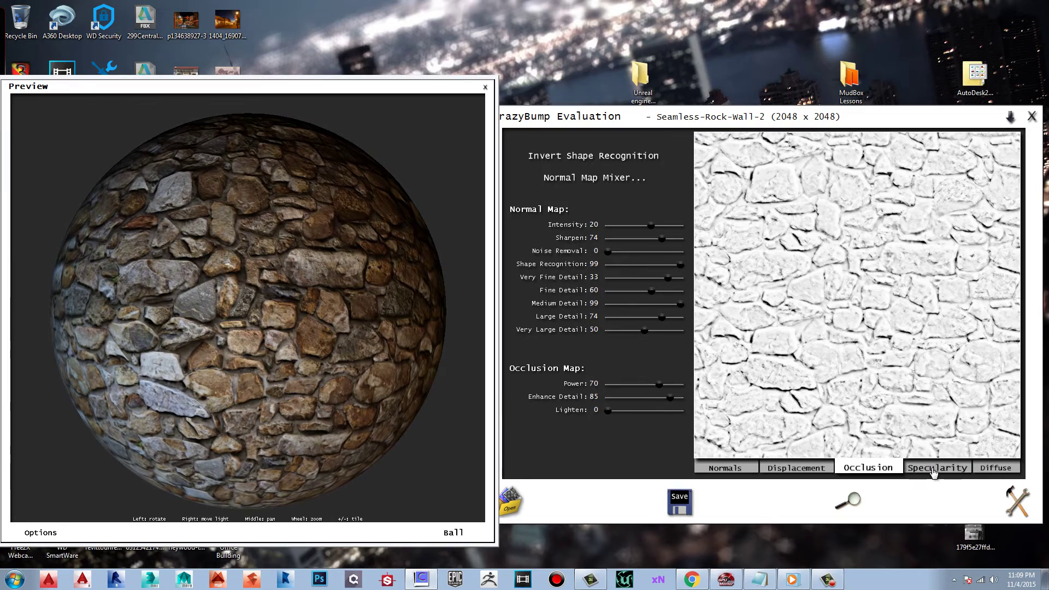
left_click(934, 470)
left_click(995, 468)
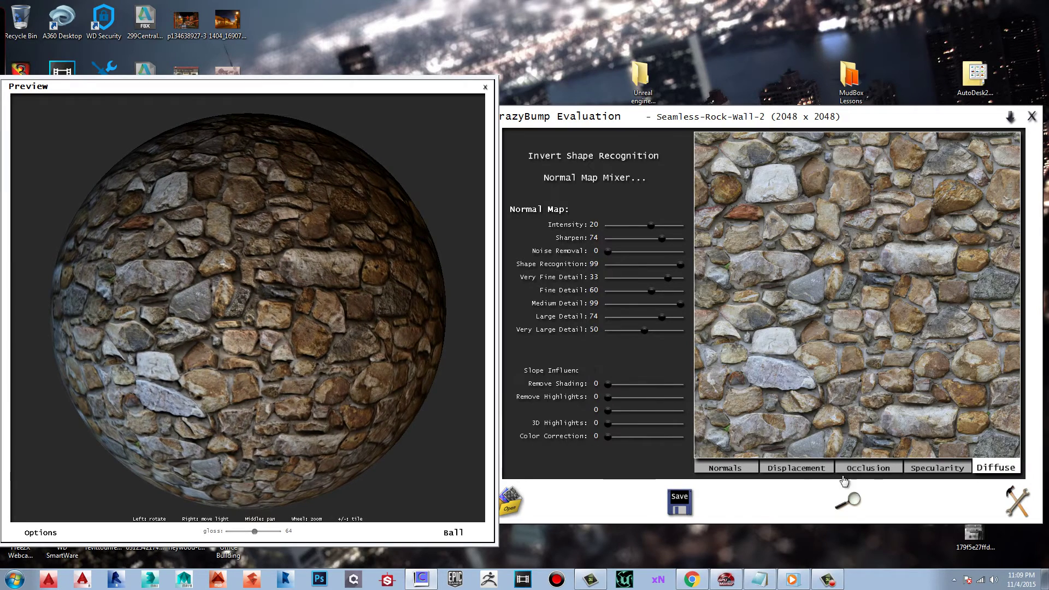
left_click(726, 468)
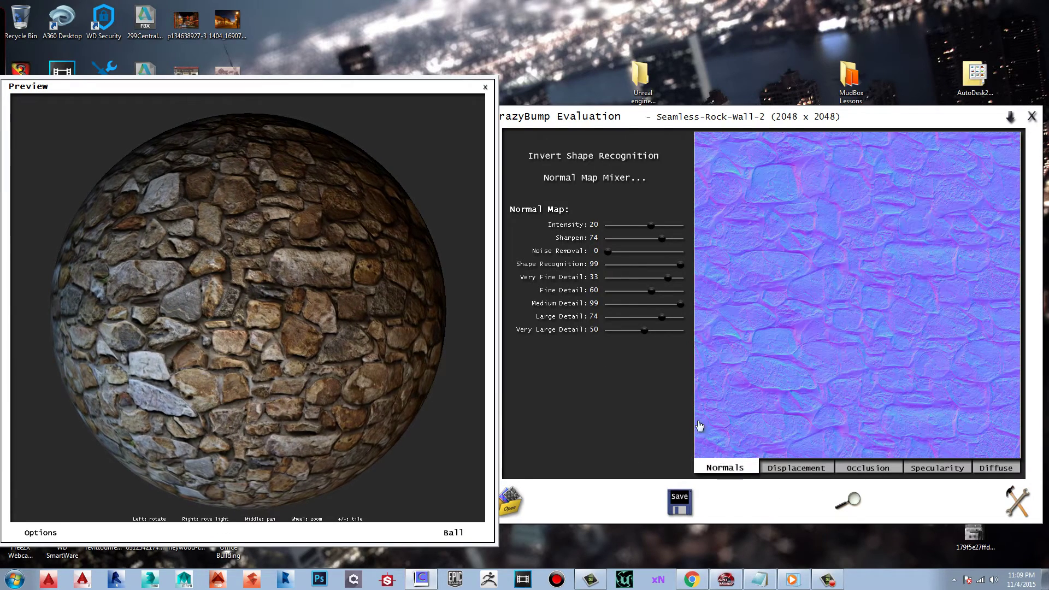
left_click(780, 468)
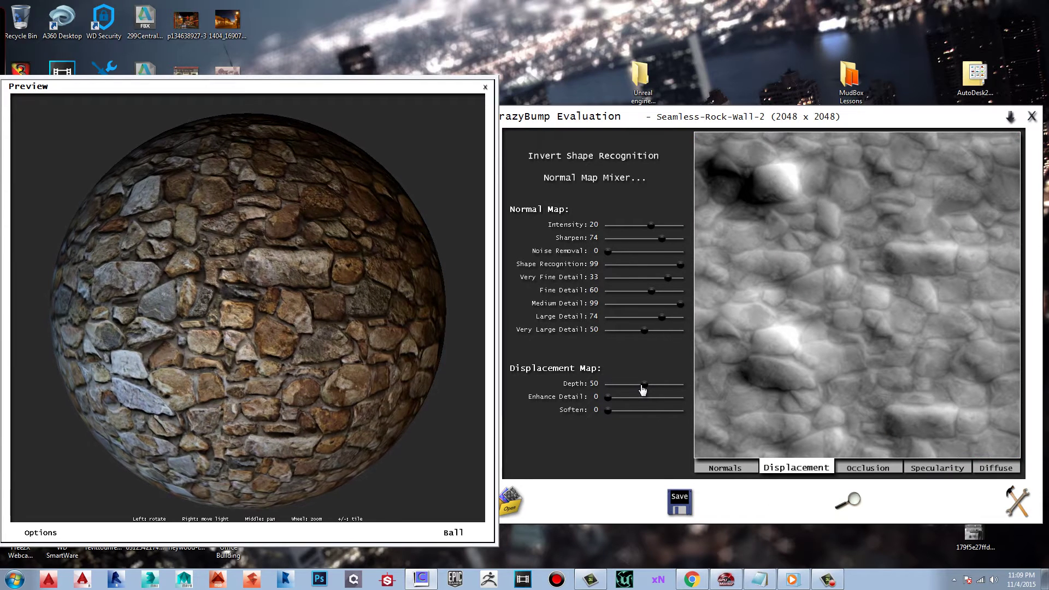
Set displacement Depth to 31 and Enhance Detail to 75, relighting and rotating the ball.
left_click_drag(643, 389, 629, 389)
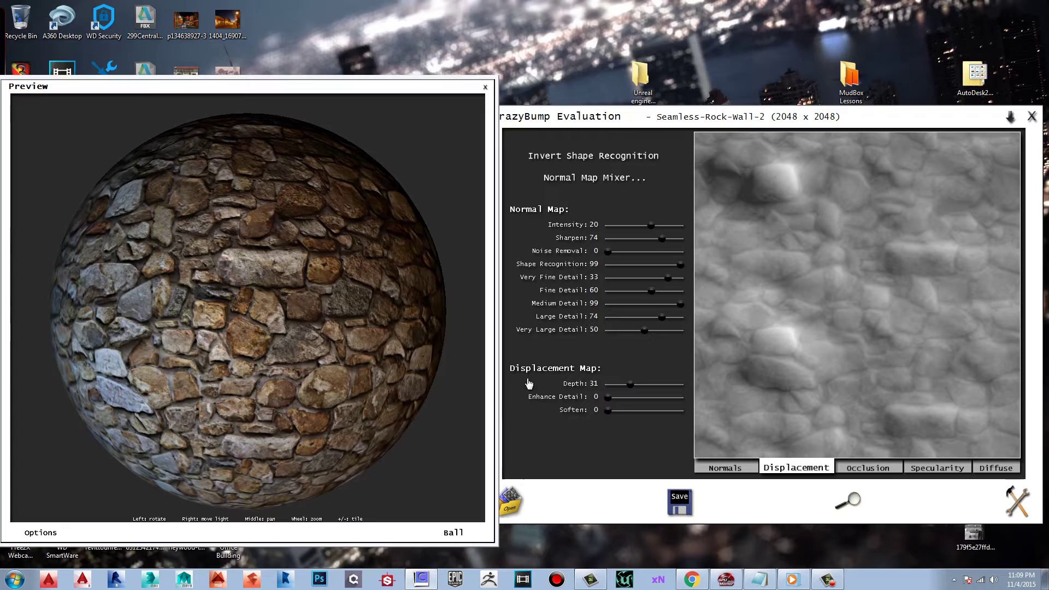
right_click(256, 382)
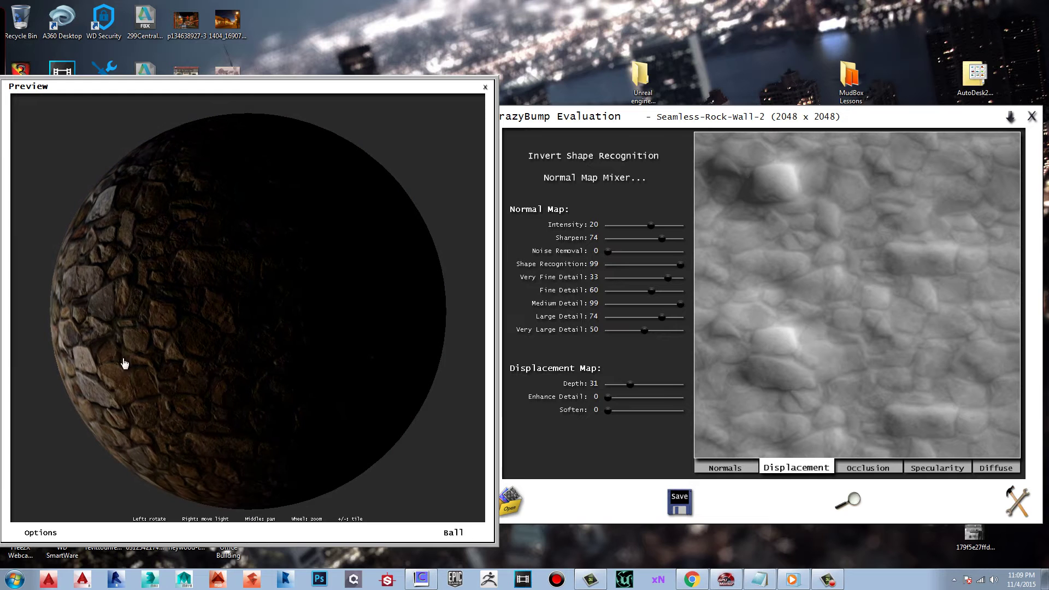
left_click_drag(146, 397, 164, 415)
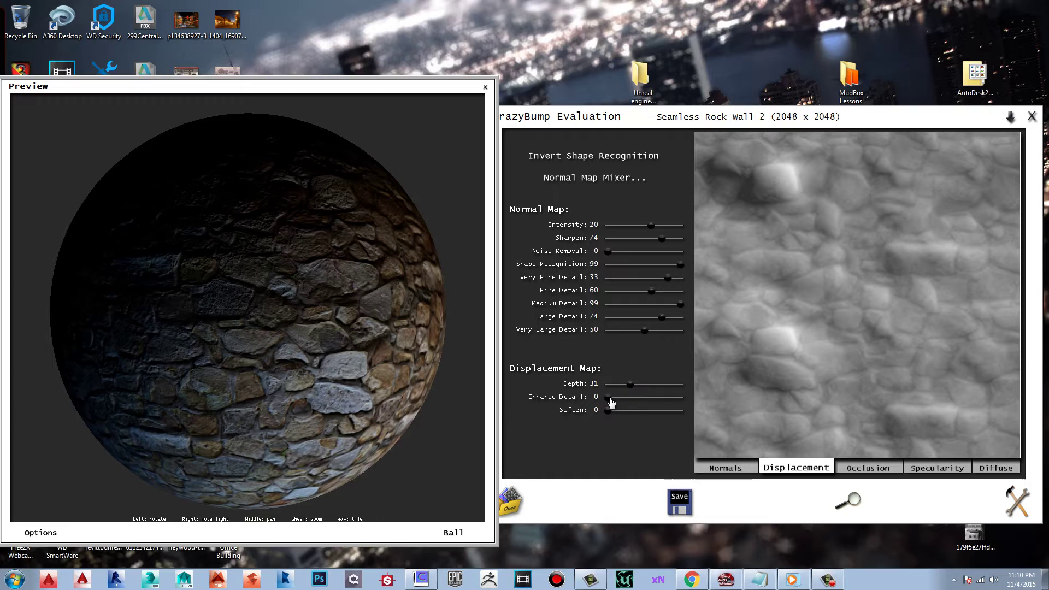
left_click_drag(610, 402, 665, 405)
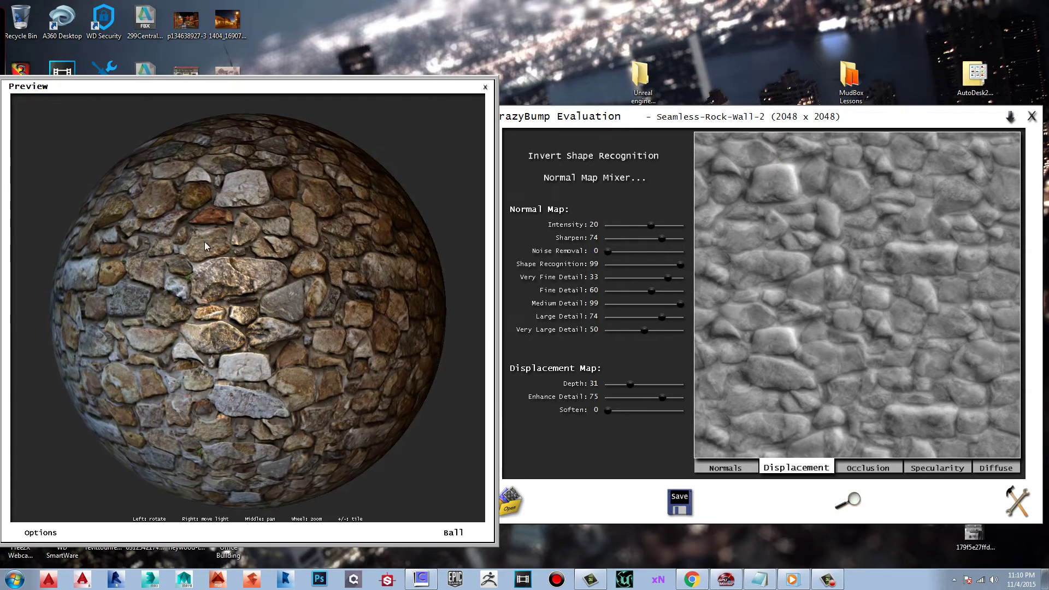
Show the specularity map, set the preview ball's gloss to 189, and relight the ball.
left_click(946, 474)
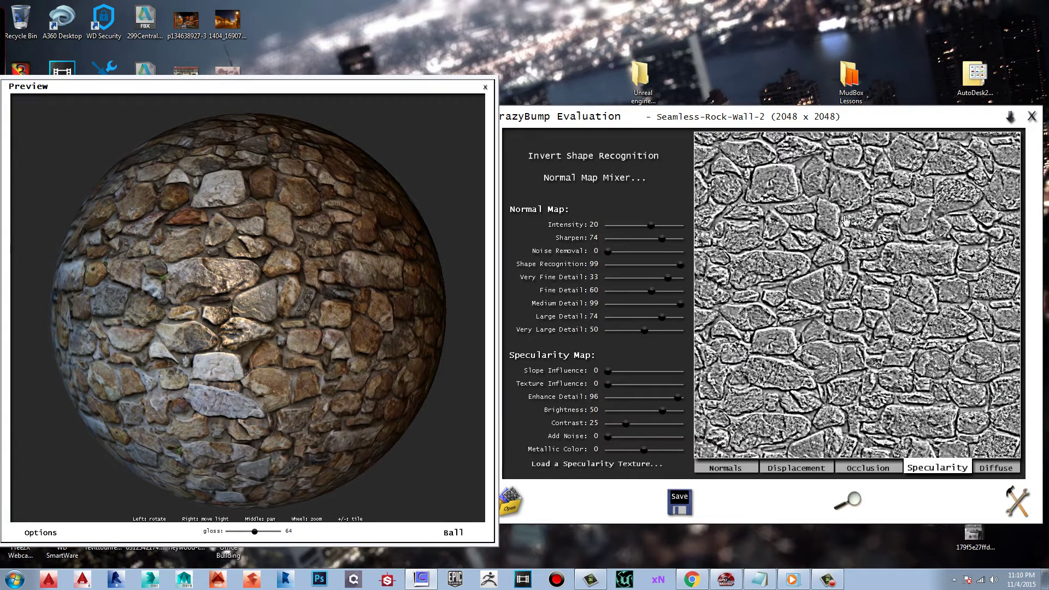
left_click(247, 532)
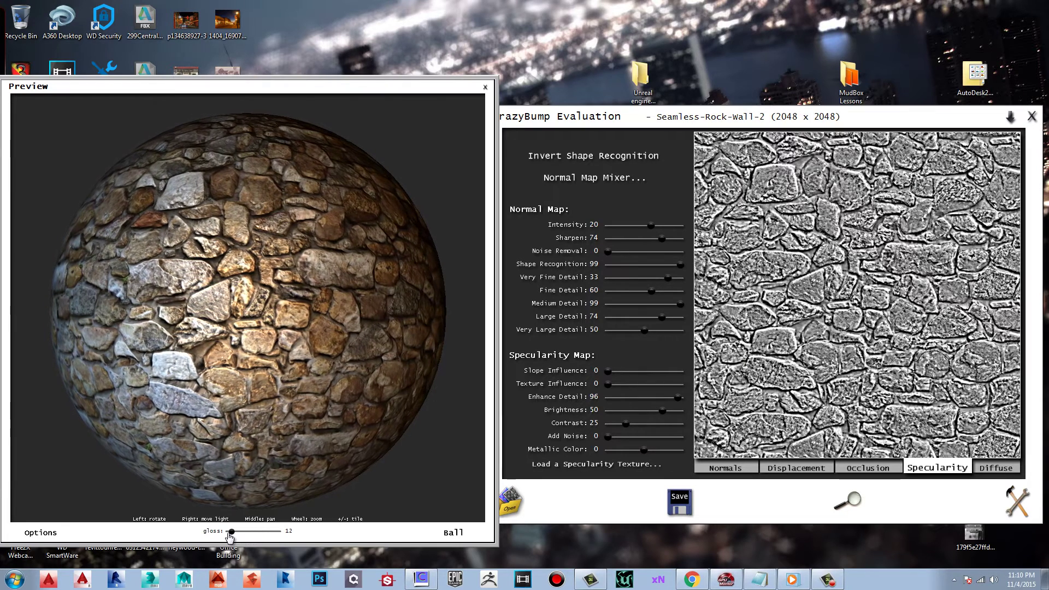
left_click_drag(230, 537, 274, 539)
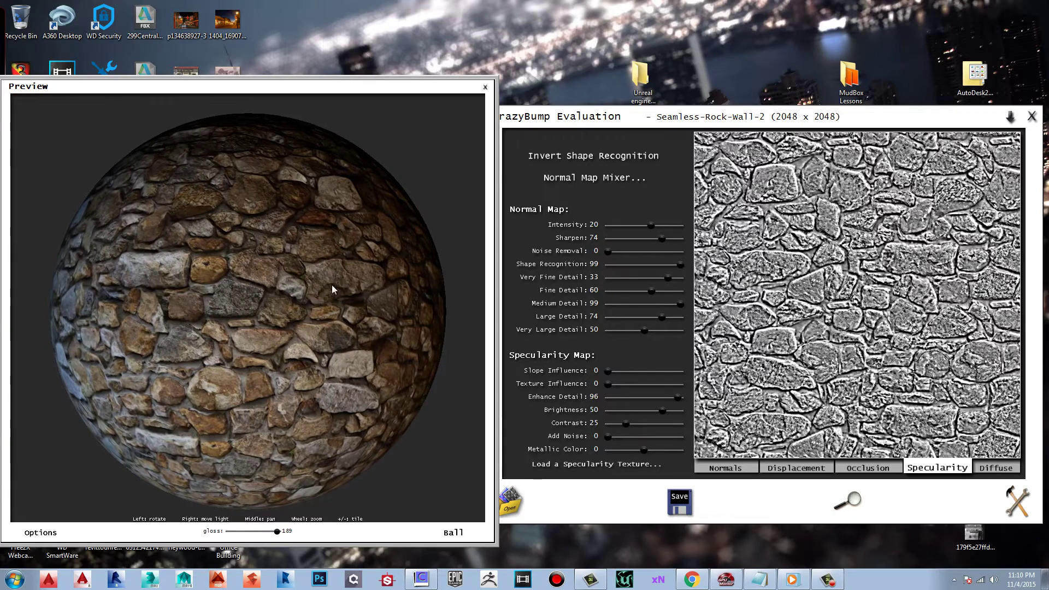
left_click_drag(332, 289, 191, 370)
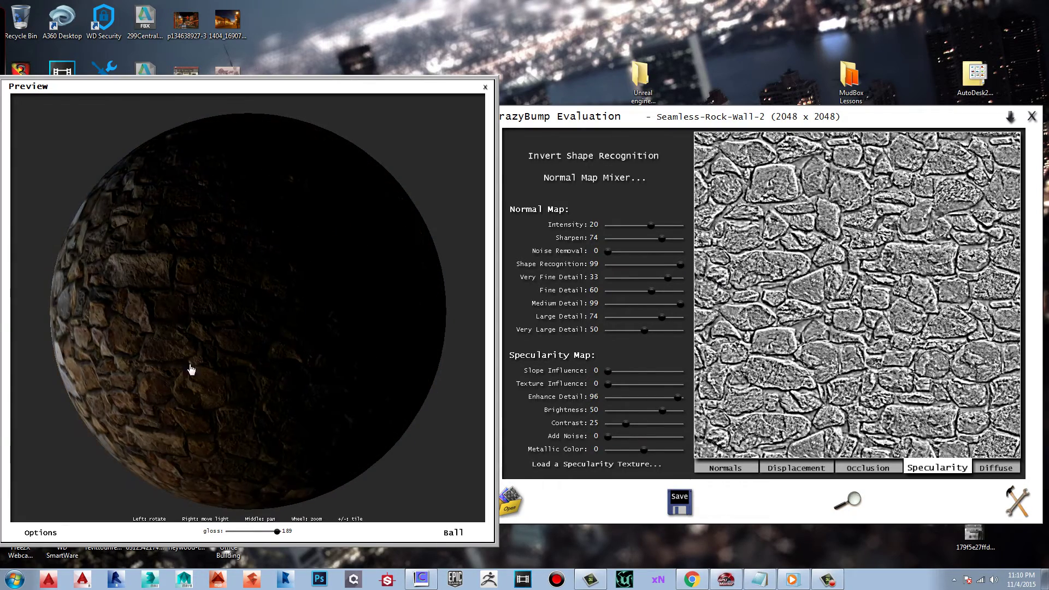
left_click_drag(192, 266, 300, 295)
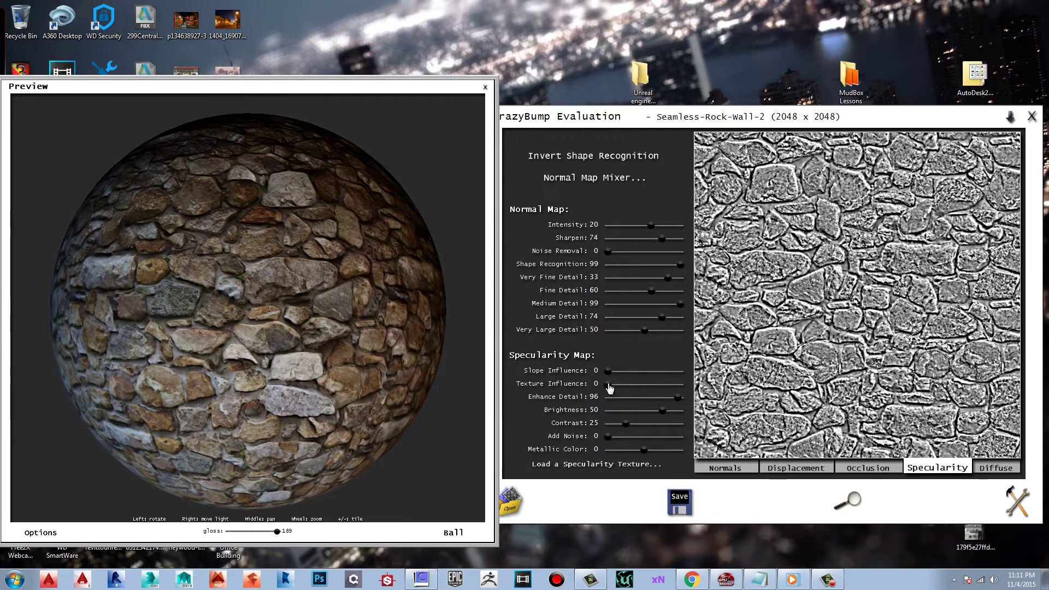
Set specularity Texture Influence 85, Brightness 33 and Slope Influence 36, then check highlights.
left_click_drag(609, 389, 671, 389)
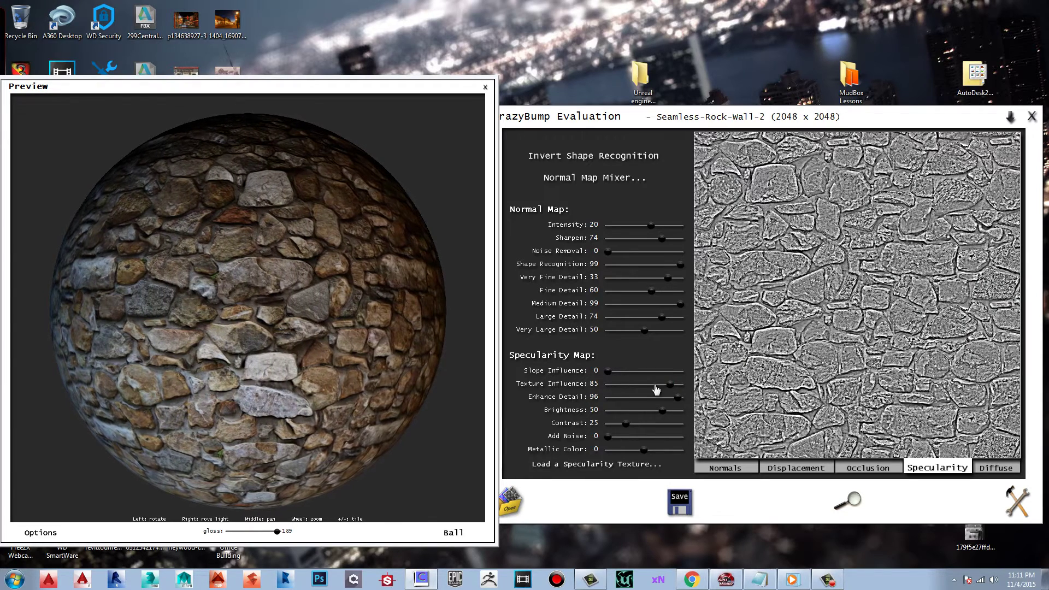
mouse_move(660, 417)
left_mouse_down()
mouse_move(644, 410)
mouse_move(656, 416)
left_mouse_up()
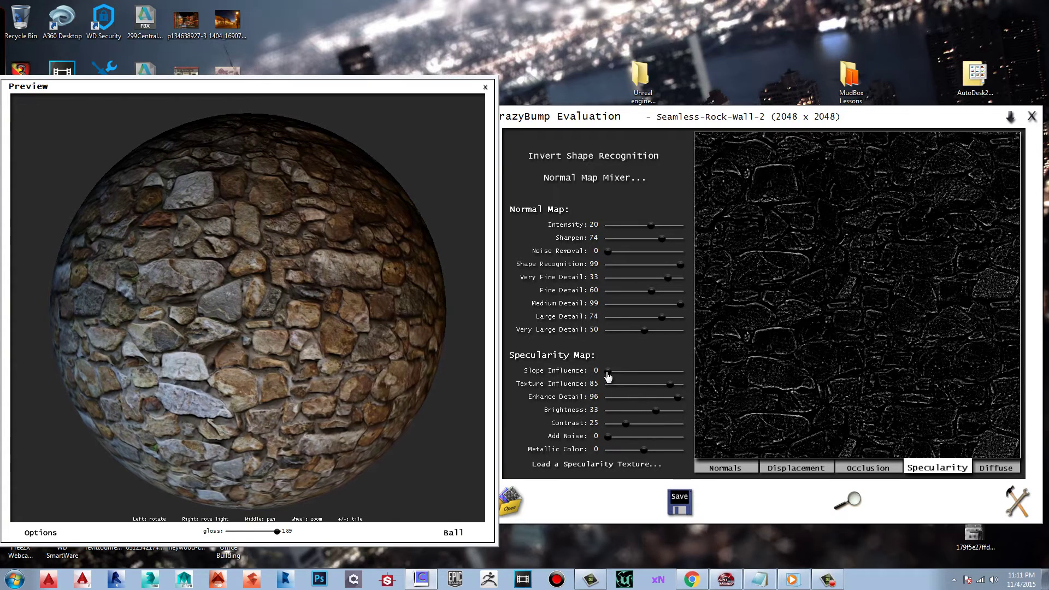
left_click_drag(608, 376, 629, 376)
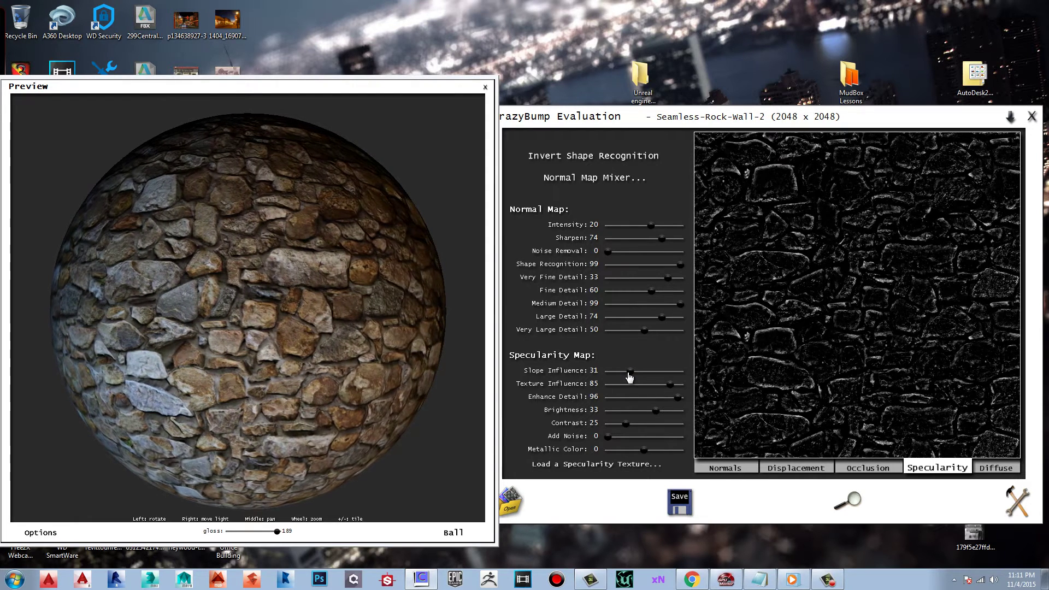
left_click_drag(629, 377, 632, 376)
right_click(257, 336)
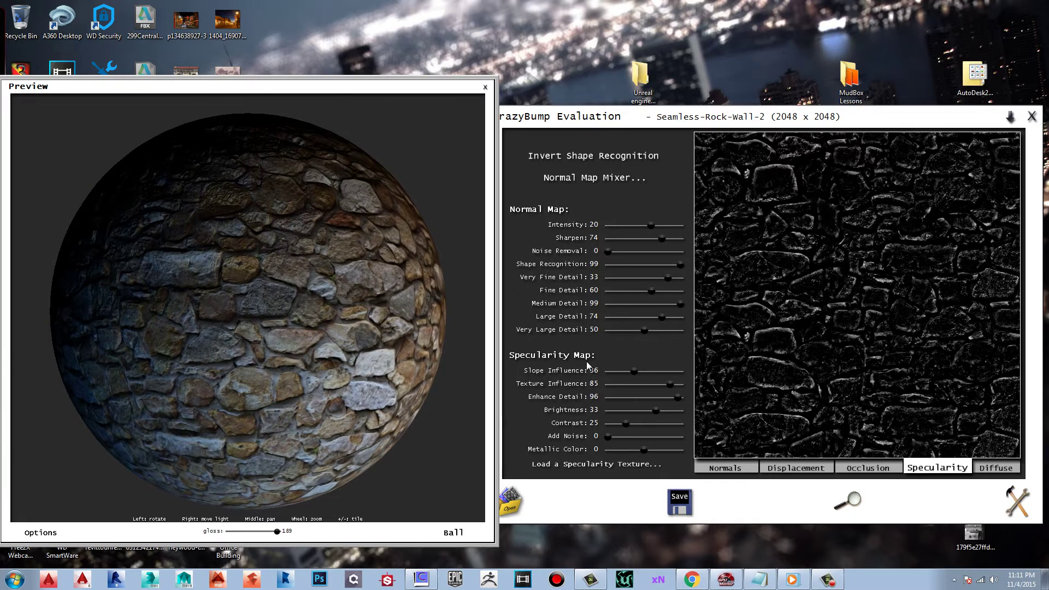
Set the occlusion map to Power 41 and Enhance Detail 71, moving the light around the ball.
left_click(866, 468)
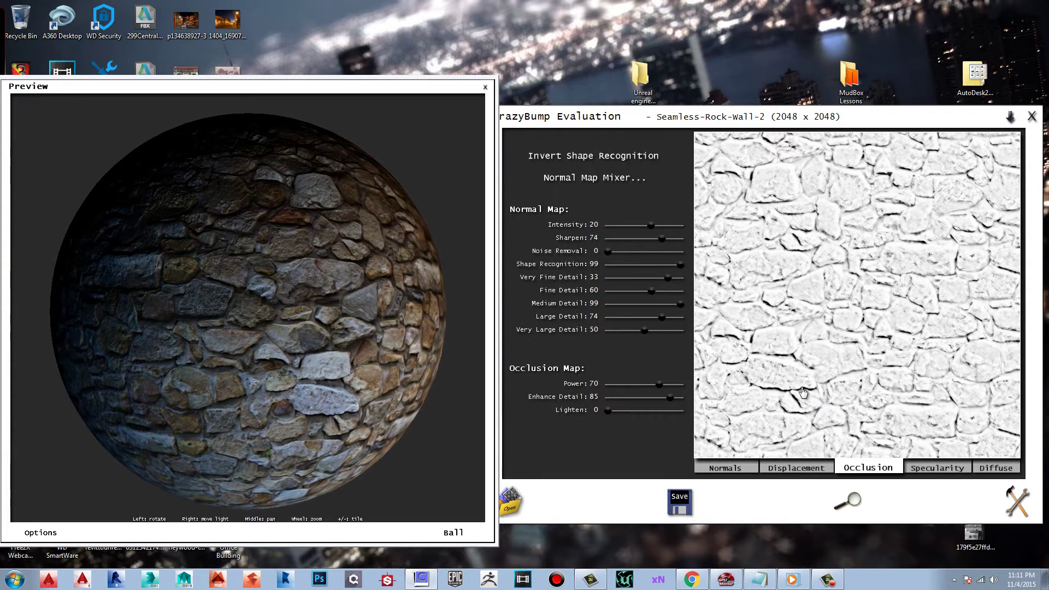
left_click_drag(671, 402, 628, 382)
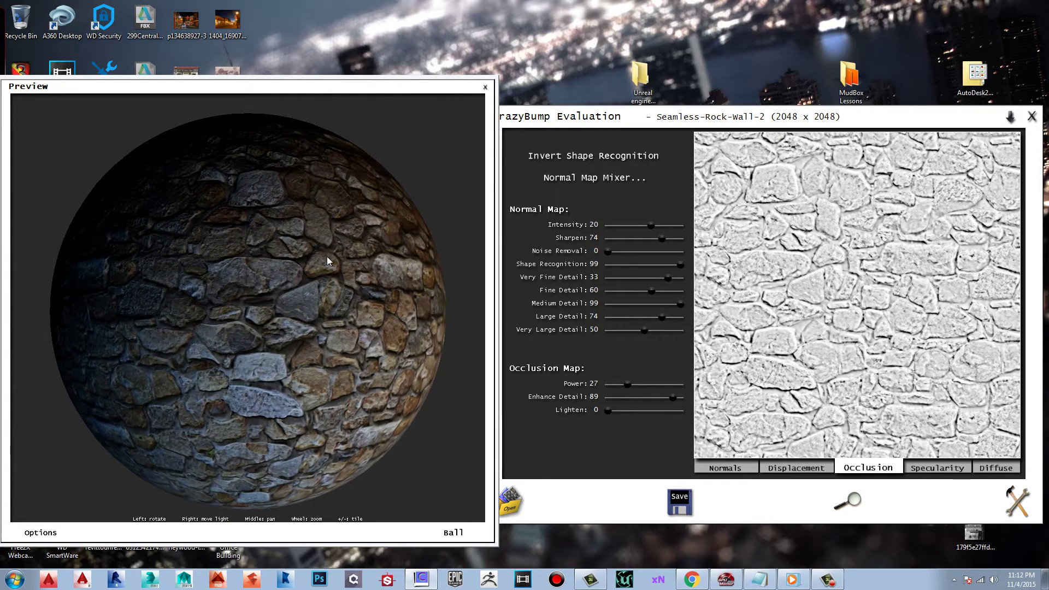
left_click_drag(326, 258, 128, 343)
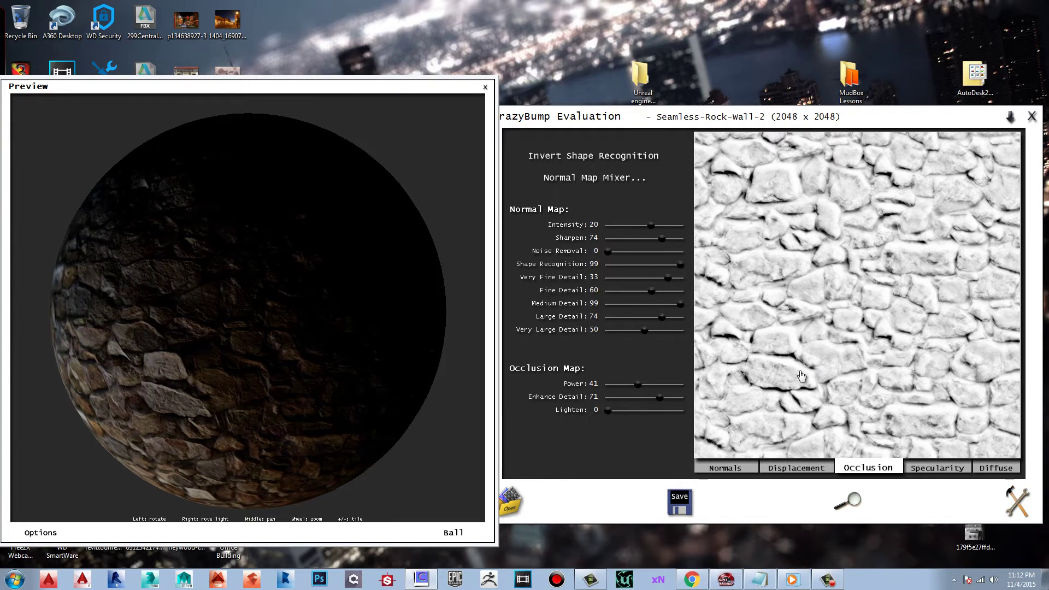
left_click_drag(237, 333, 398, 479)
Zoom and relight the preview, then raise the displacement Depth from 31 to 34.
left_click_drag(423, 393, 253, 344)
scroll(254, 346, "up", 6)
left_click_drag(305, 322, 162, 434)
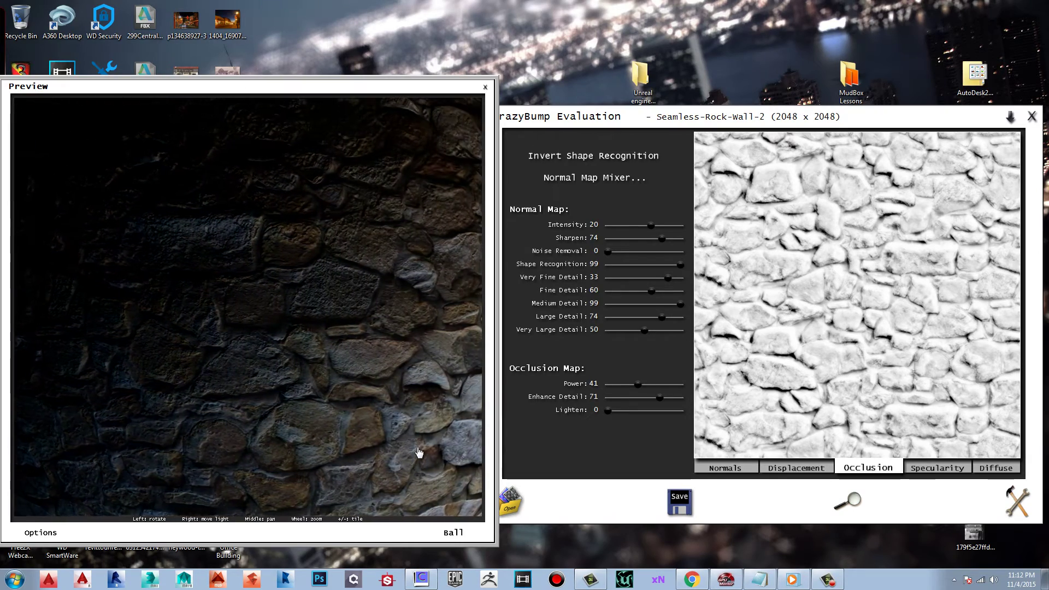
left_click_drag(418, 452, 172, 346)
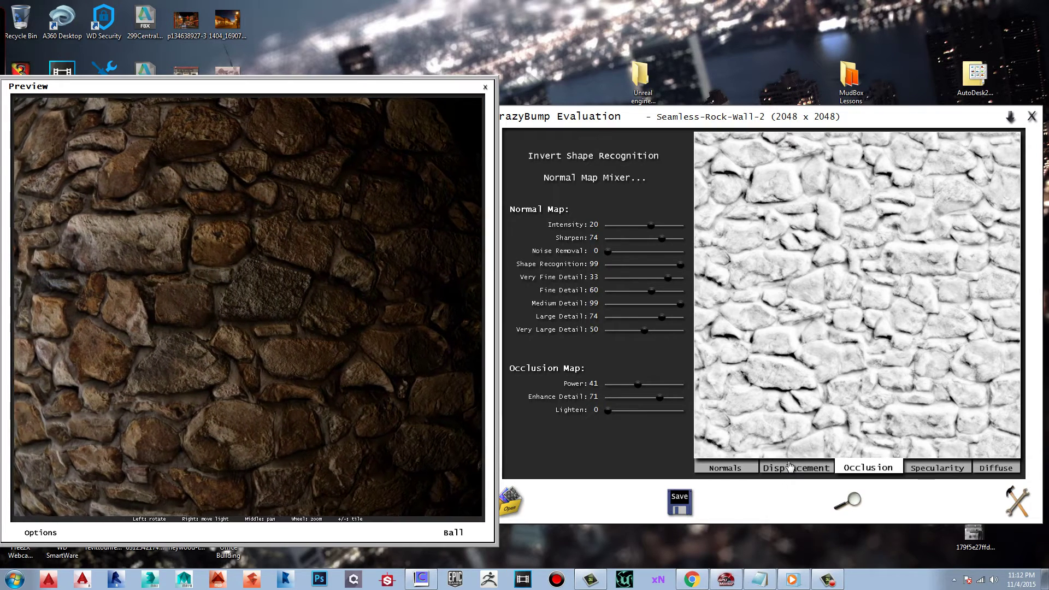
left_click(789, 465)
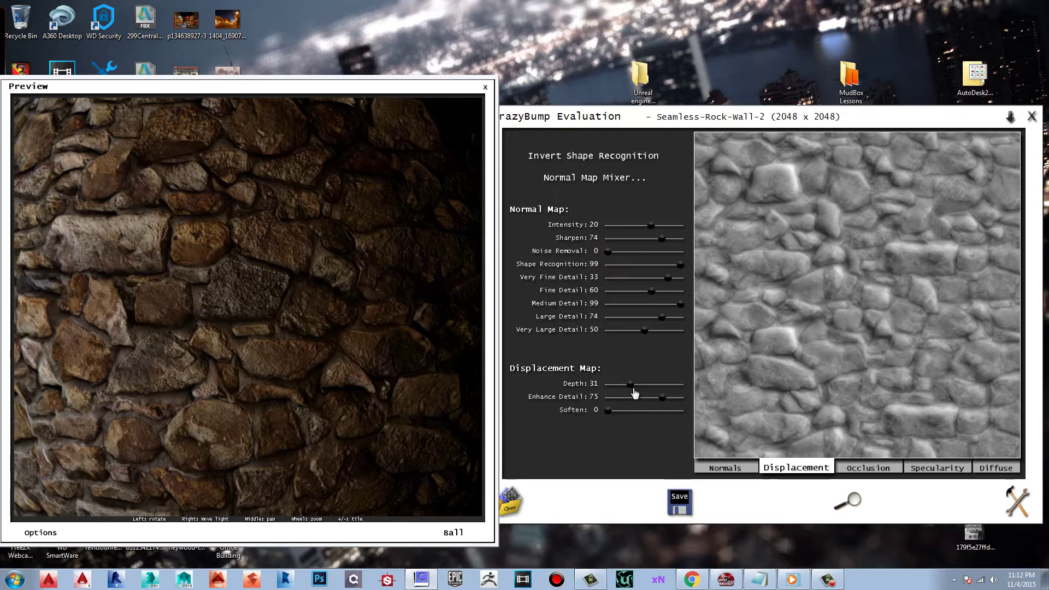
left_click_drag(631, 386, 636, 388)
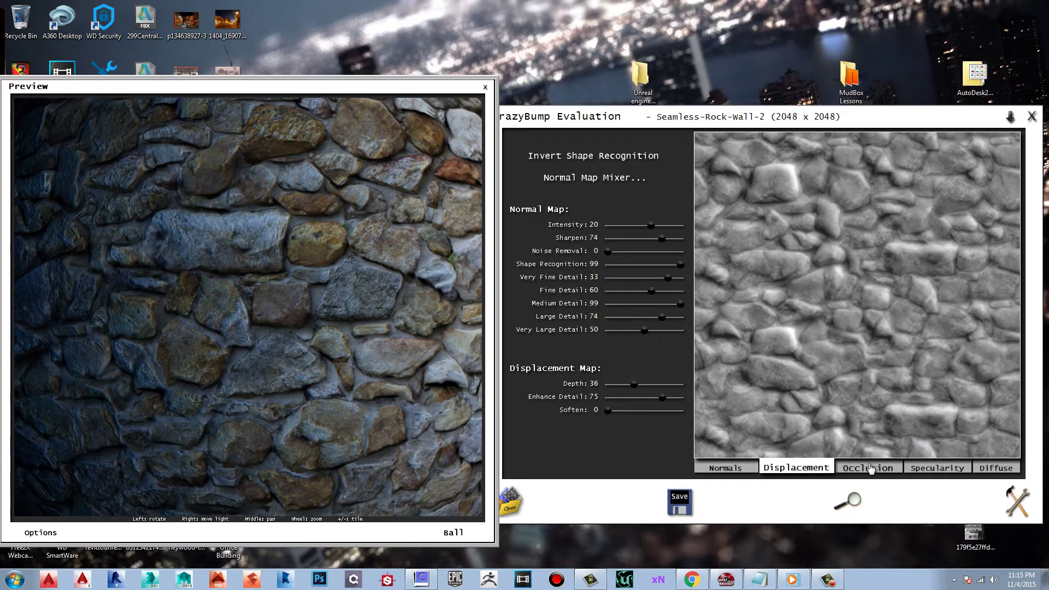
Soften the occlusion map to Power 36 and Enhance Detail 65.
left_click(868, 467)
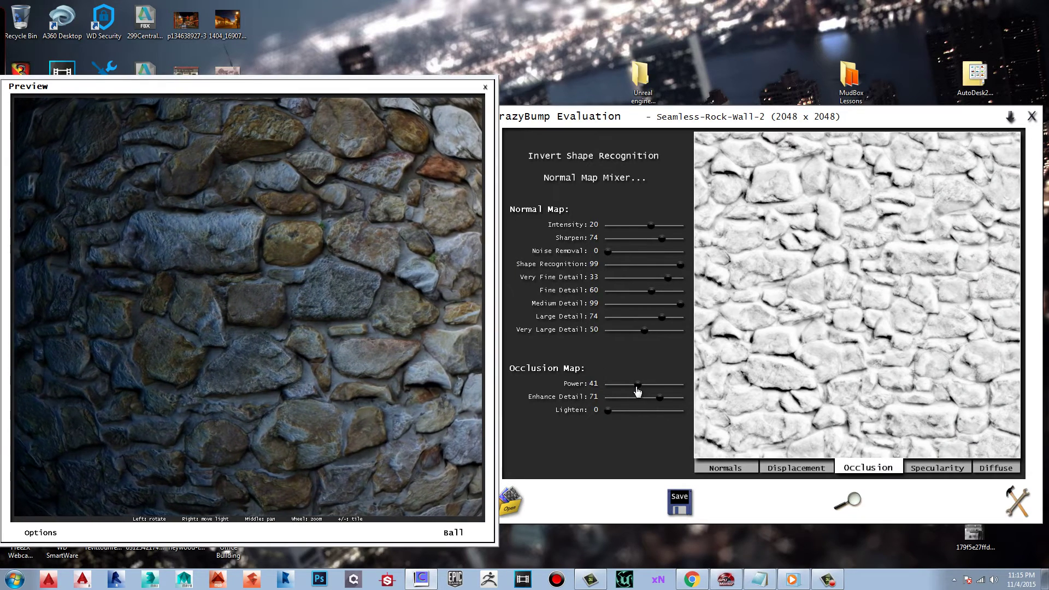
left_click_drag(637, 386, 654, 397)
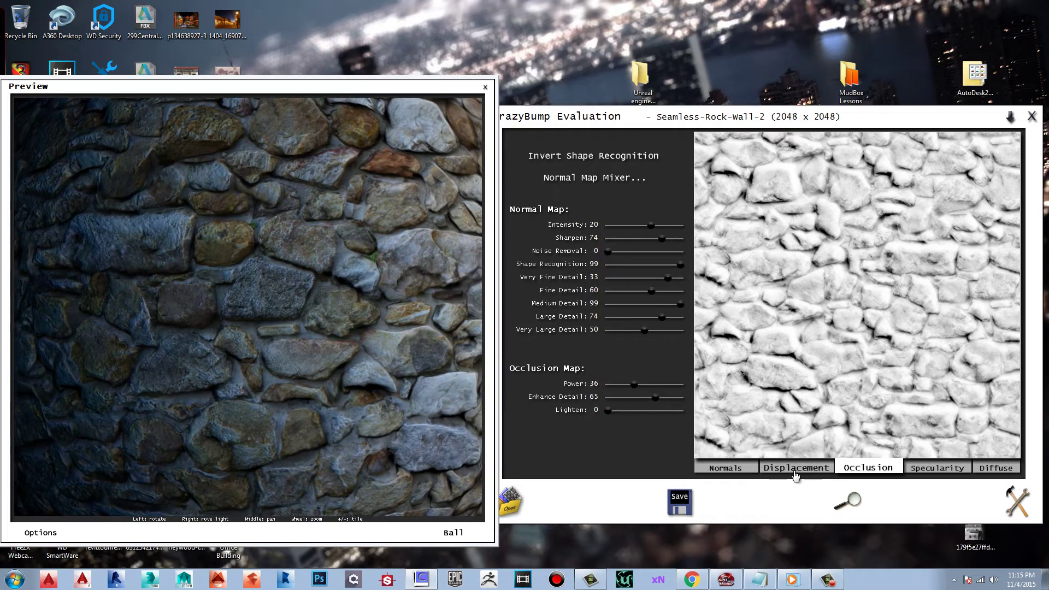
left_click(795, 468)
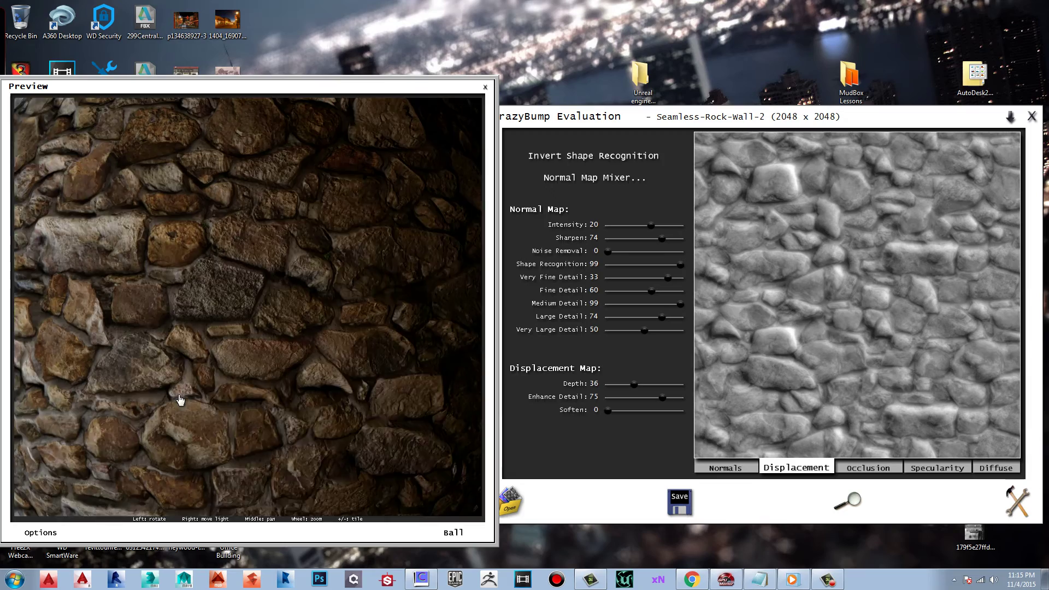
Move the preview light to one side, then add 3D Crevices 10 to the diffuse map.
left_click_drag(181, 401, 410, 288)
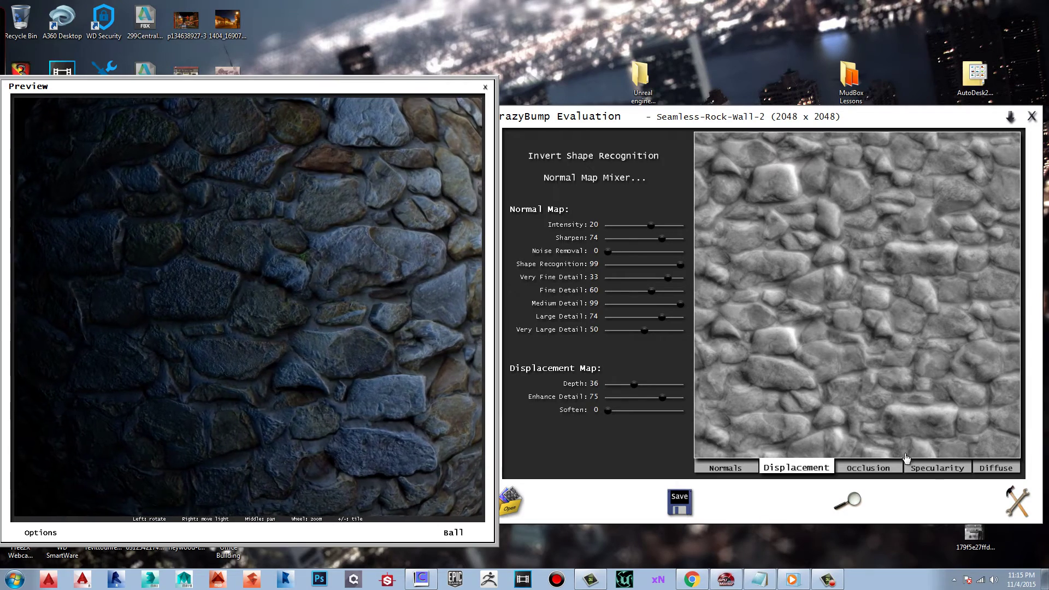
left_click(937, 470)
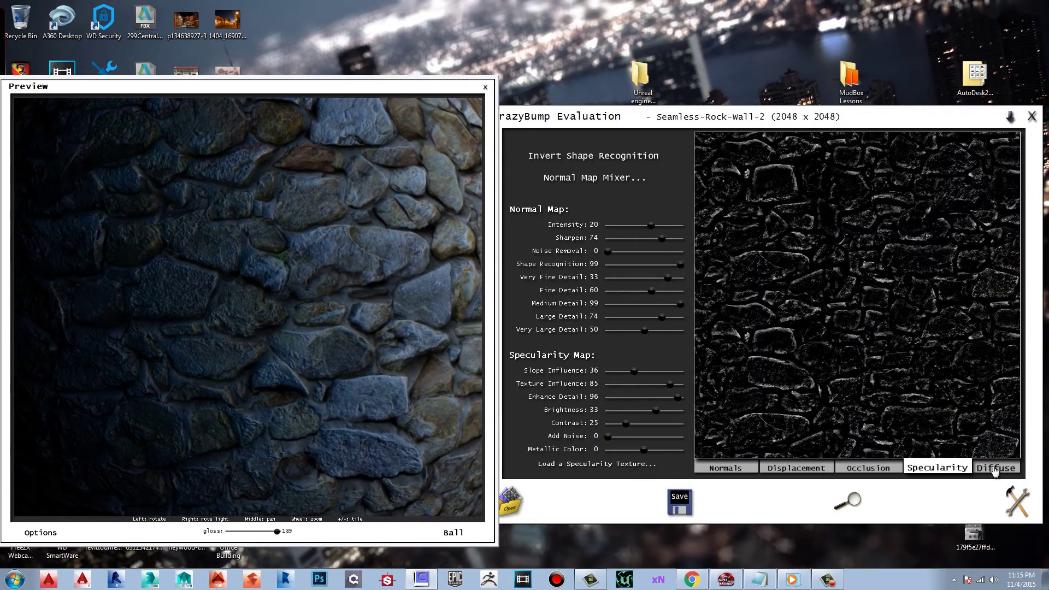
left_click(994, 470)
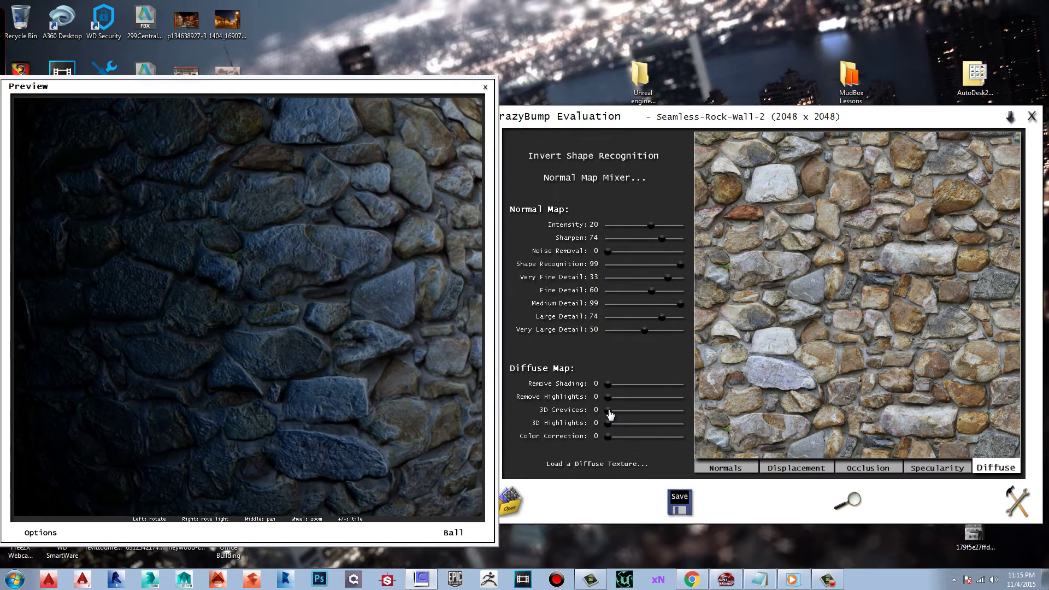
left_click_drag(607, 410, 619, 410)
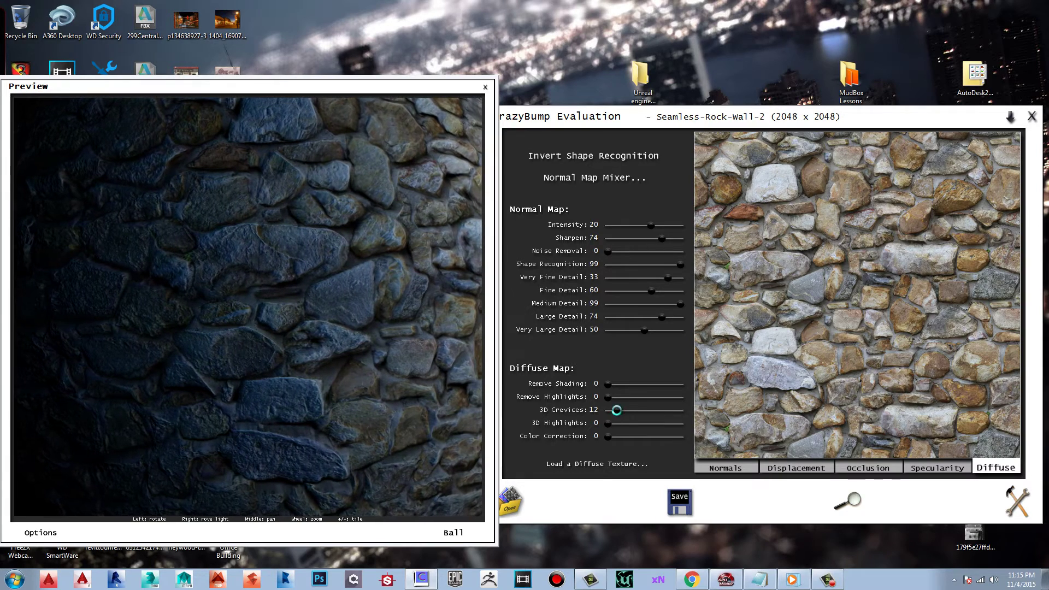
Raise diffuse 3D Crevices to 17 and 3D Highlights to 2, then return to the normal map.
left_click_drag(616, 410, 620, 412)
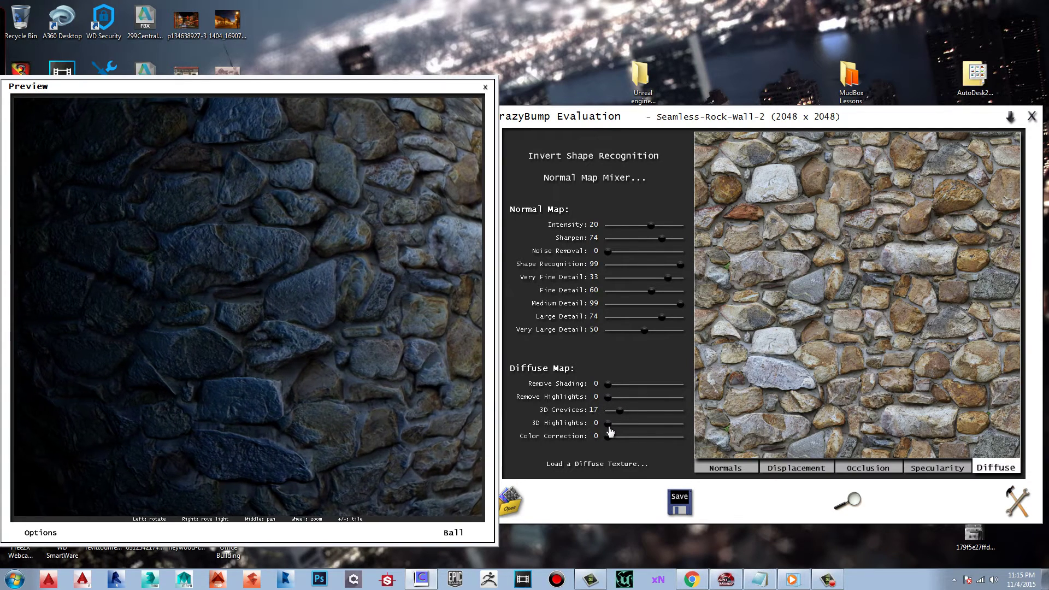
left_click_drag(607, 423, 609, 426)
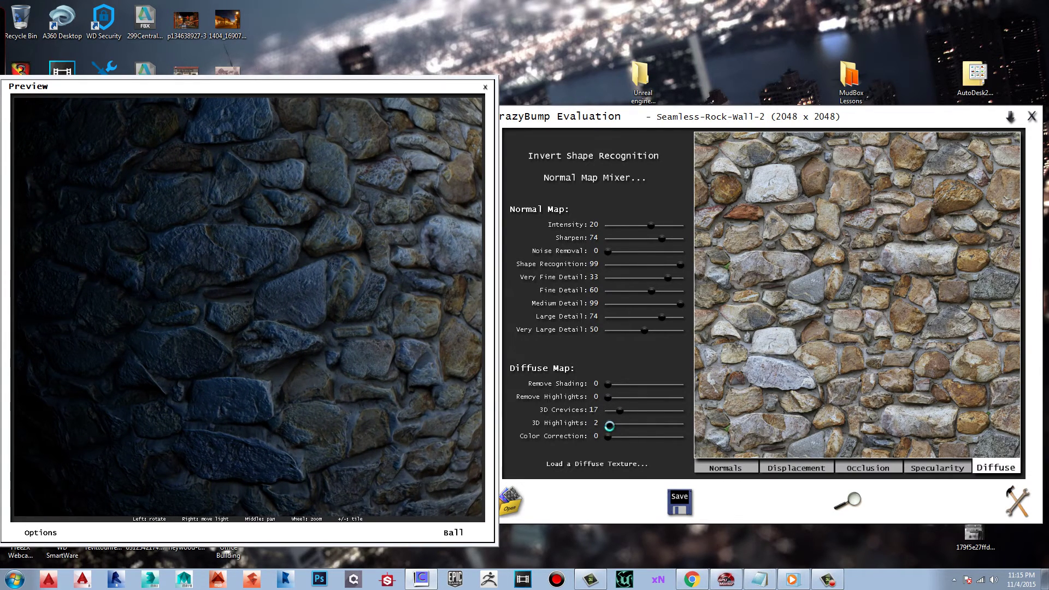
left_click(724, 467)
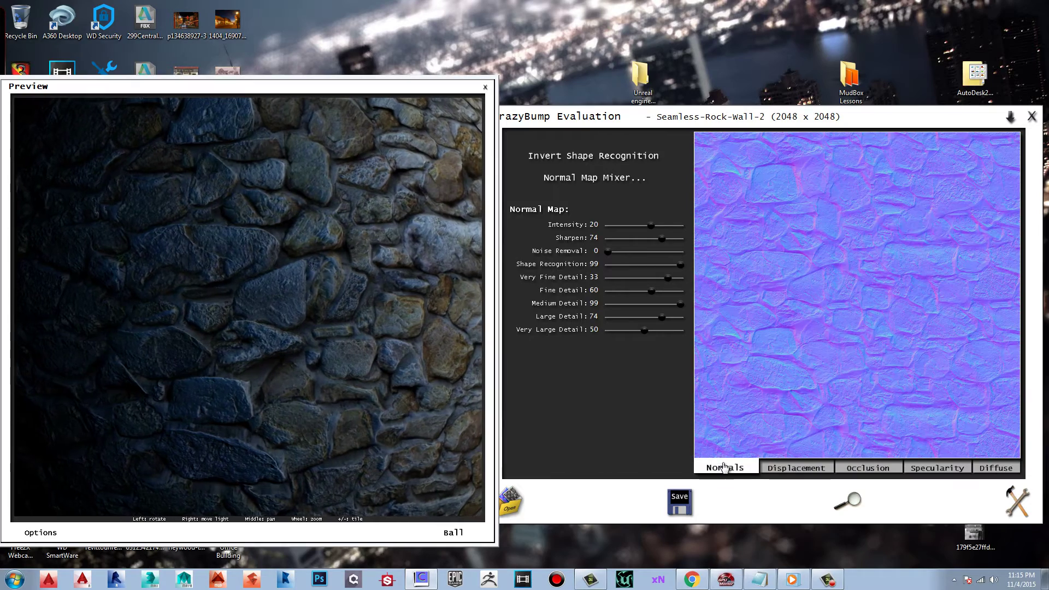
Increase the normal map Intensity to 26 and zoom out to see the whole ball.
left_click_drag(652, 228, 655, 231)
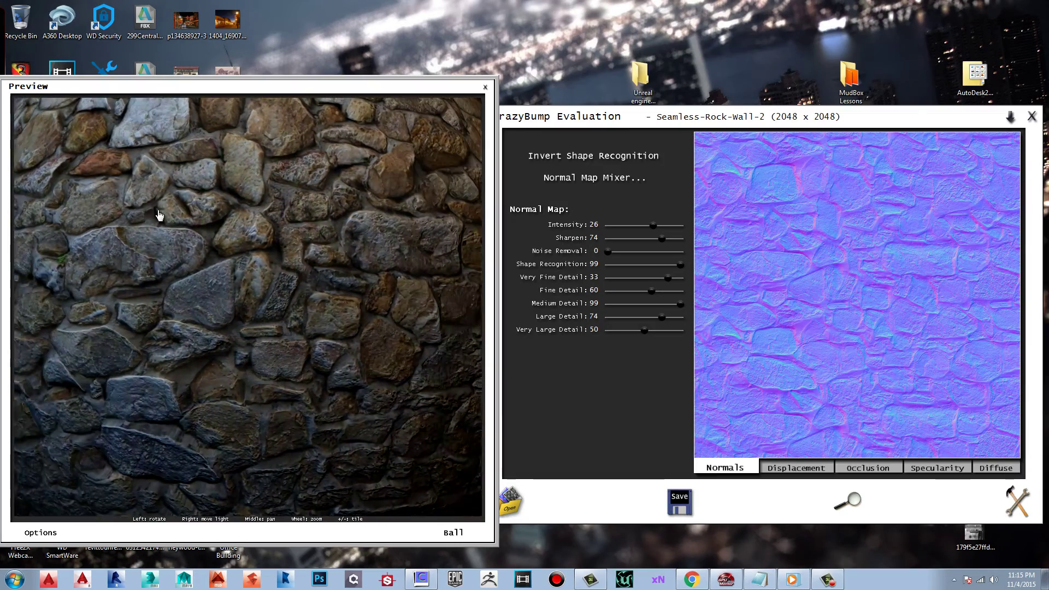
scroll(261, 283, "down", 5)
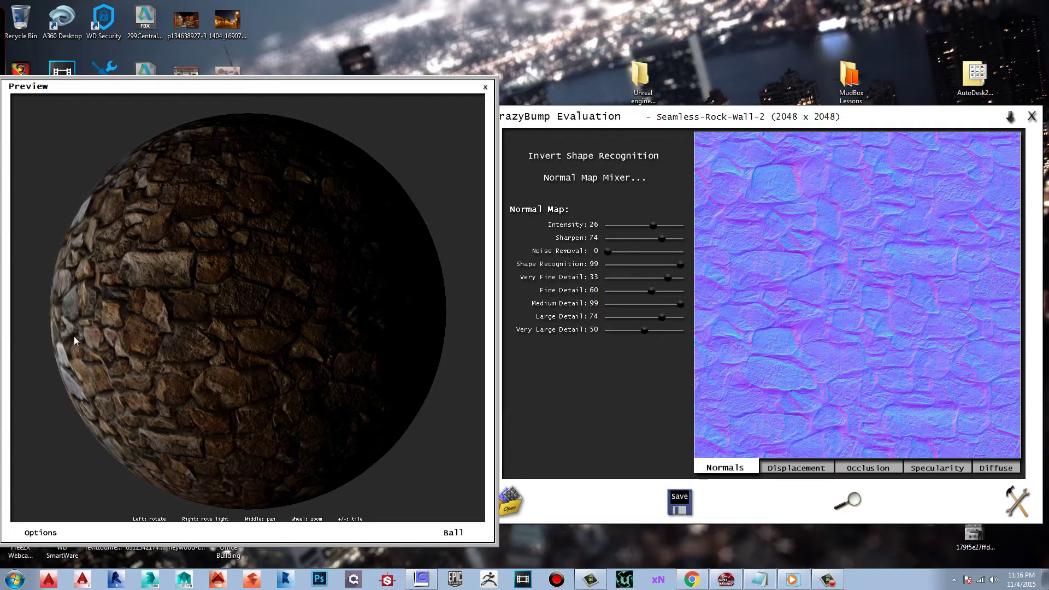
Show the displacement map and rotate the preview ball to inspect the stones.
left_click(786, 467)
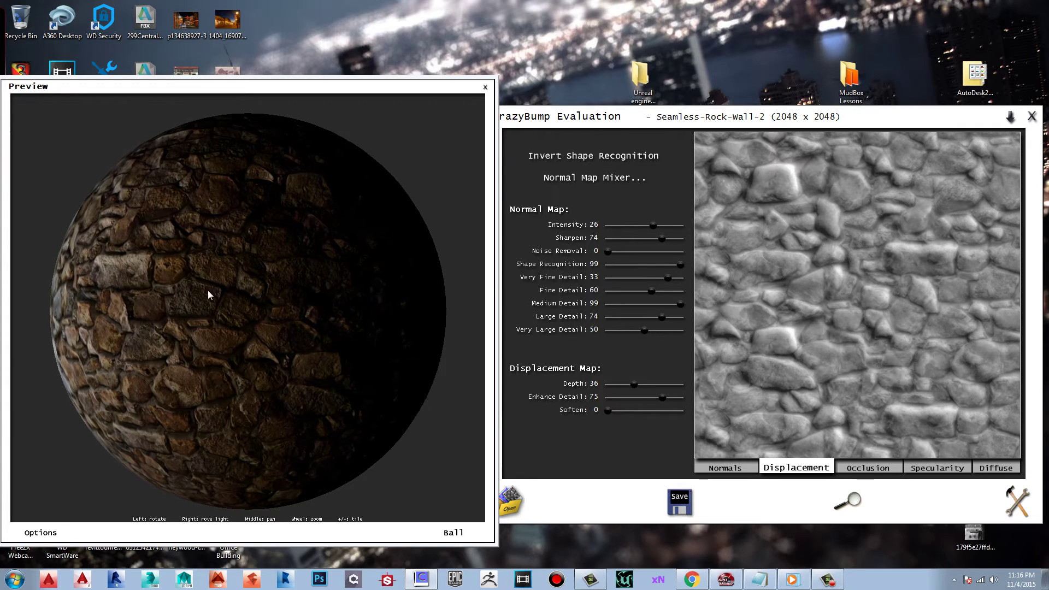
mouse_move(207, 295)
left_mouse_down()
mouse_move(193, 295)
mouse_move(254, 301)
mouse_move(339, 280)
mouse_move(217, 287)
left_mouse_up()
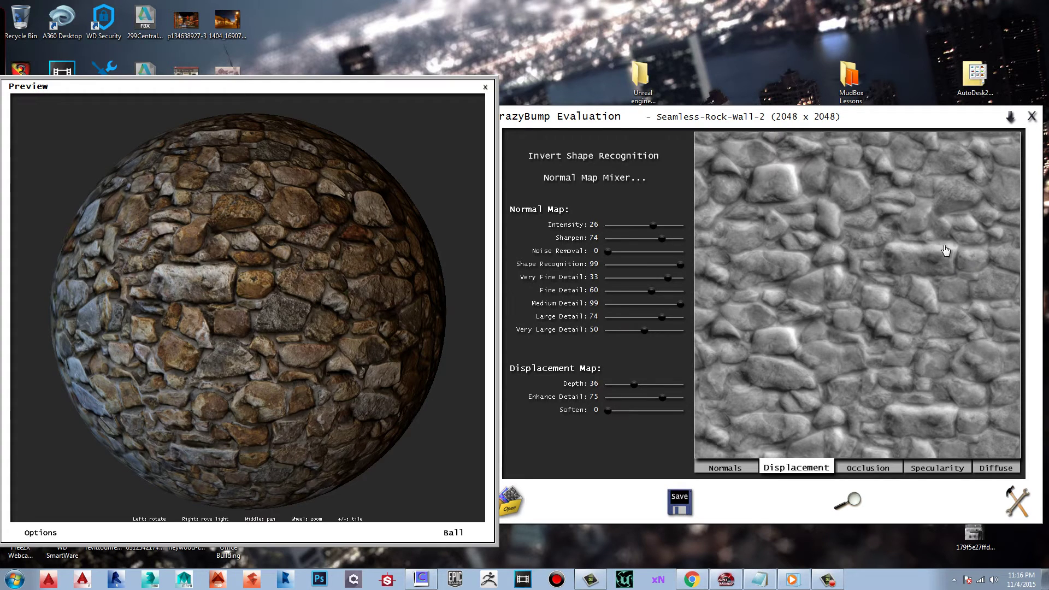
left_click_drag(289, 299, 30, 296)
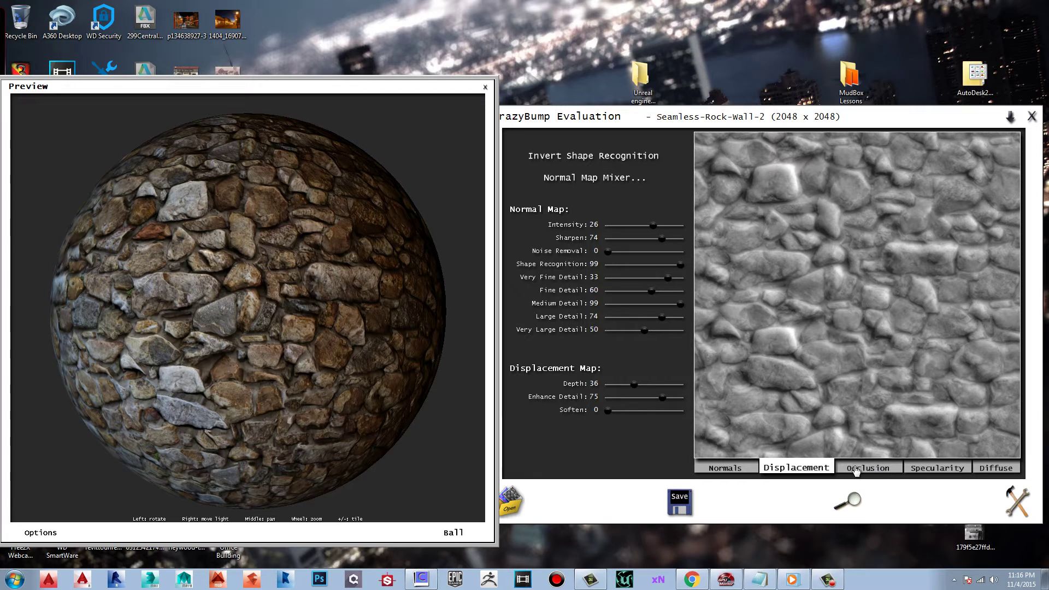
Switch the preview shape to a box and turn it to a slight angle.
left_click(467, 533)
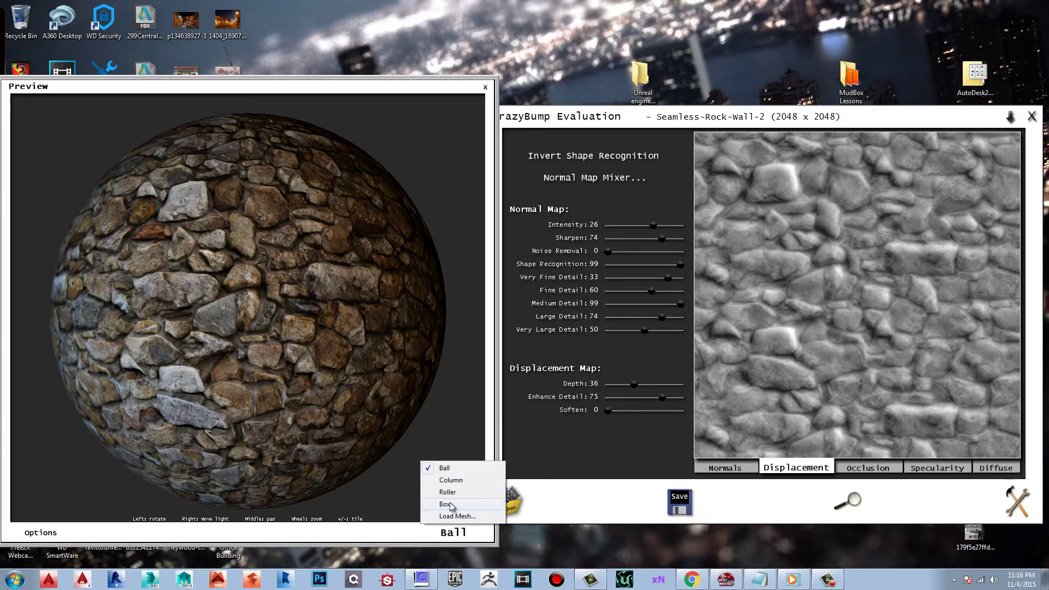
left_click(452, 508)
left_click_drag(343, 367, 235, 354)
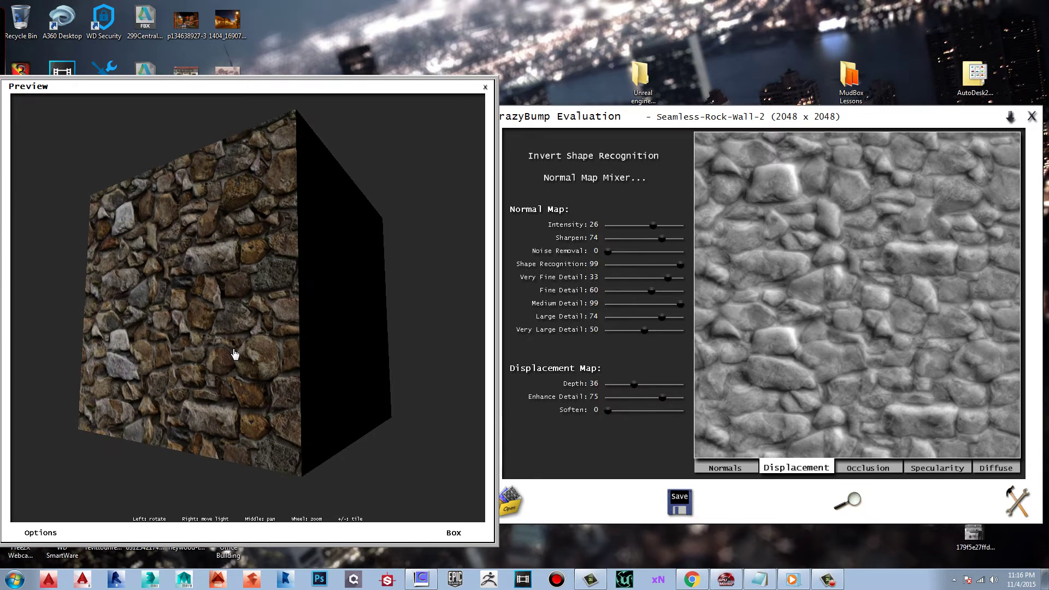
left_click_drag(255, 284, 217, 315)
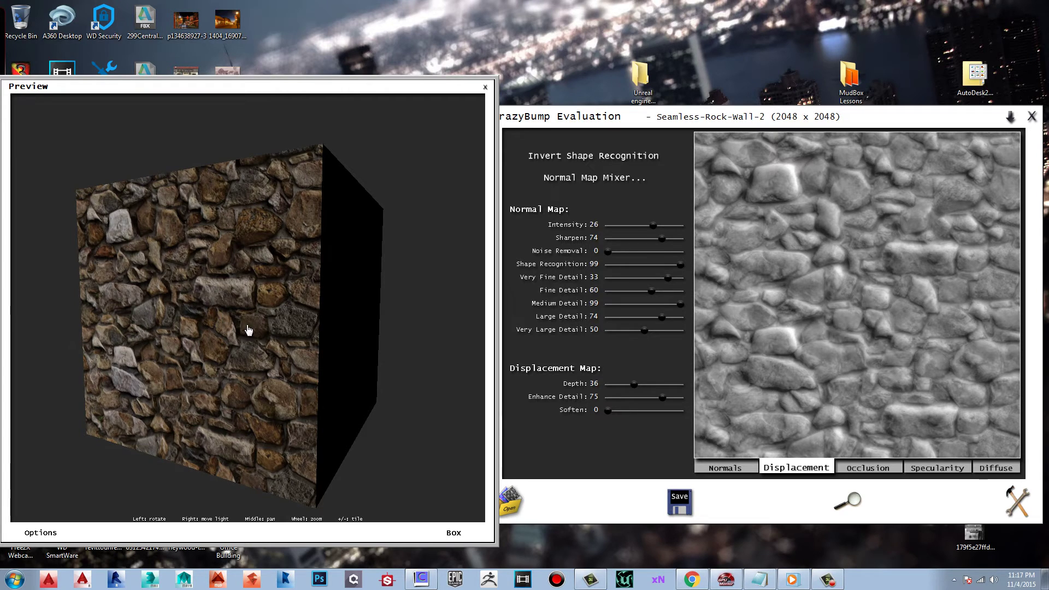
Sweep the light across the box and rotate it until one stone face fills the view.
left_click_drag(246, 328, 384, 298)
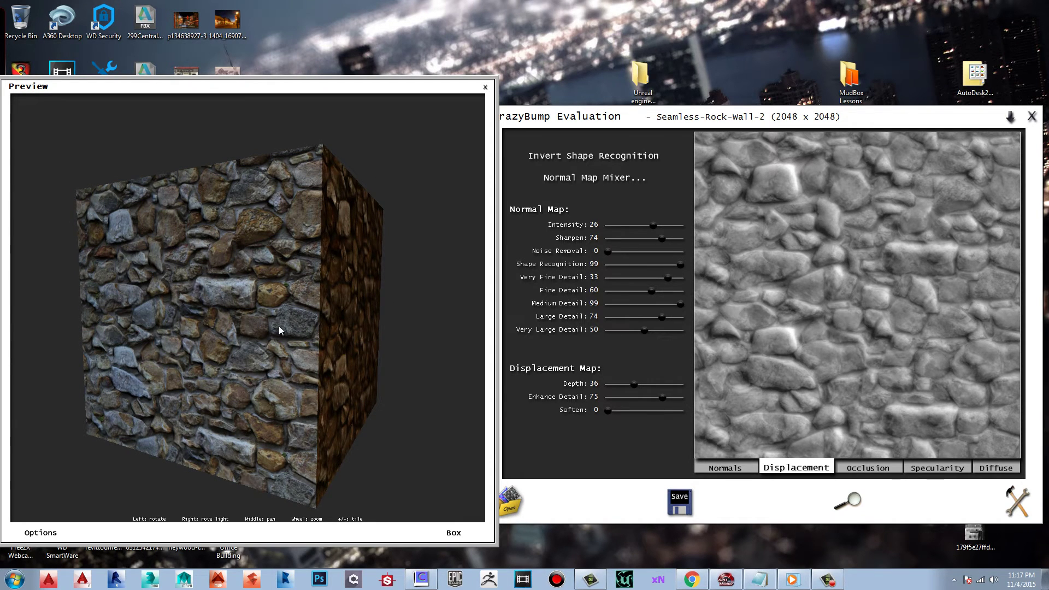
mouse_move(244, 326)
left_mouse_down()
mouse_move(305, 335)
mouse_move(293, 281)
mouse_move(229, 278)
mouse_move(192, 300)
mouse_move(166, 358)
mouse_move(220, 402)
mouse_move(295, 391)
mouse_move(267, 330)
mouse_move(232, 325)
mouse_move(182, 355)
mouse_move(196, 360)
mouse_move(290, 328)
mouse_move(202, 317)
left_mouse_up()
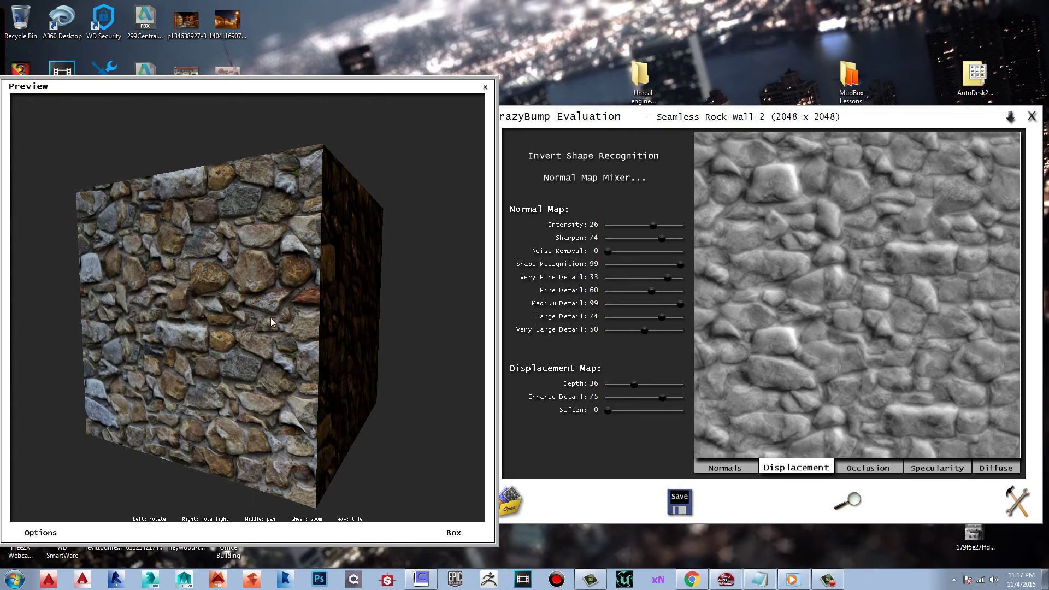
left_click_drag(271, 320, 286, 244)
scroll(287, 334, "up", 3)
left_click_drag(358, 286, 260, 313)
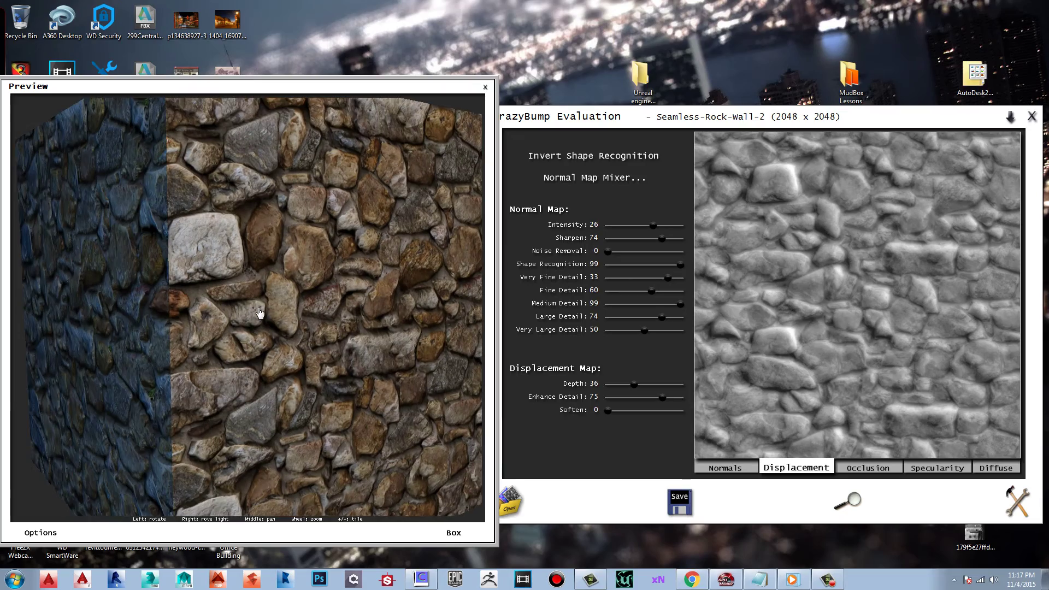
mouse_move(268, 266)
left_mouse_down()
mouse_move(237, 251)
mouse_move(253, 259)
left_mouse_up()
left_click_drag(185, 293, 131, 359)
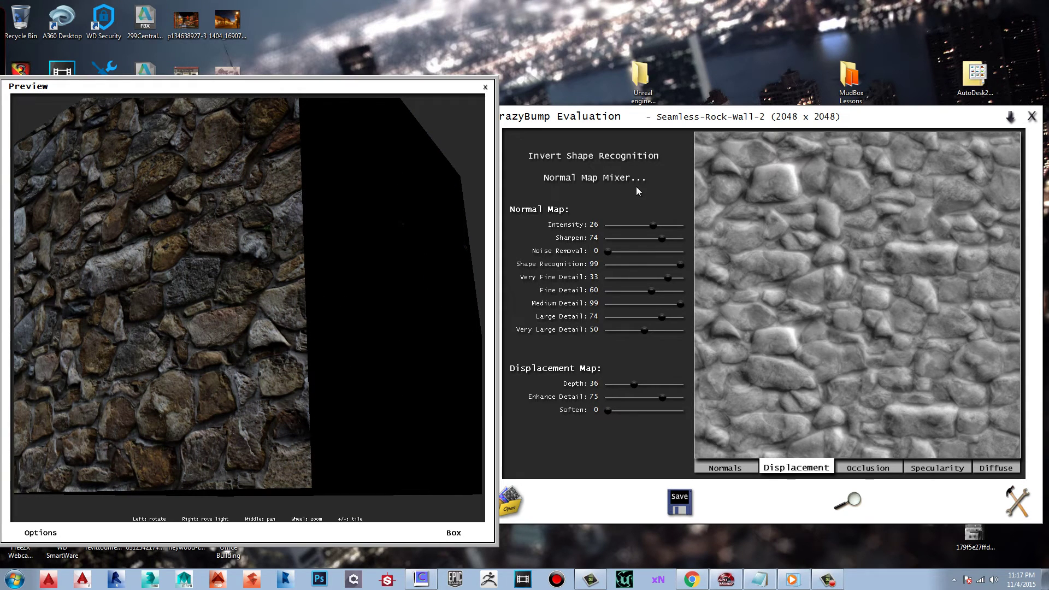
Show the normal map and turn the preview plane to face straight on.
left_click(719, 468)
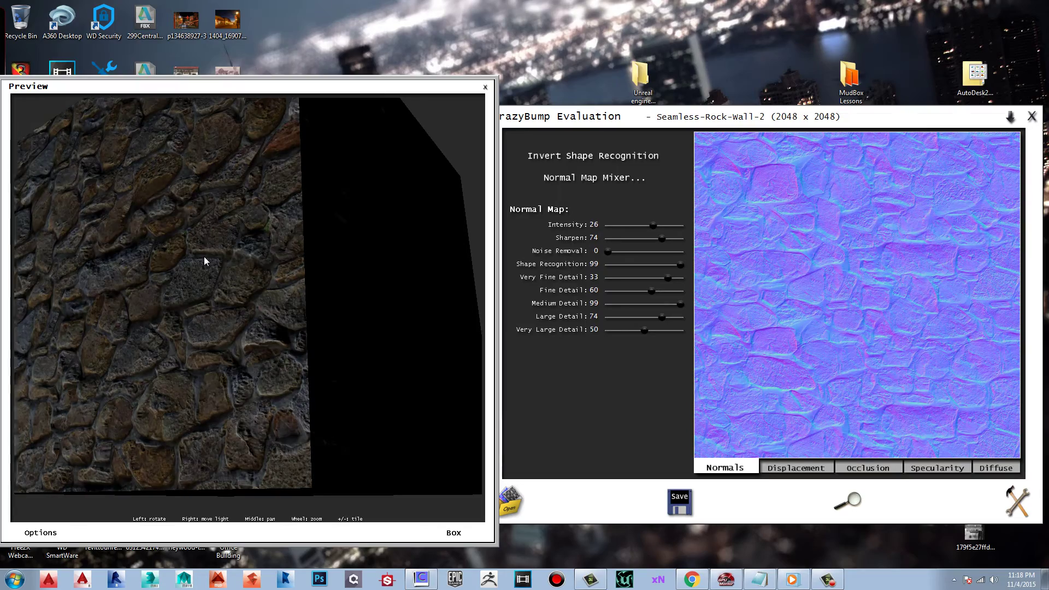
mouse_move(187, 236)
left_mouse_down()
mouse_move(265, 299)
mouse_move(255, 260)
mouse_move(242, 272)
mouse_move(240, 304)
mouse_move(283, 260)
mouse_move(411, 311)
mouse_move(399, 290)
mouse_move(311, 234)
left_mouse_up()
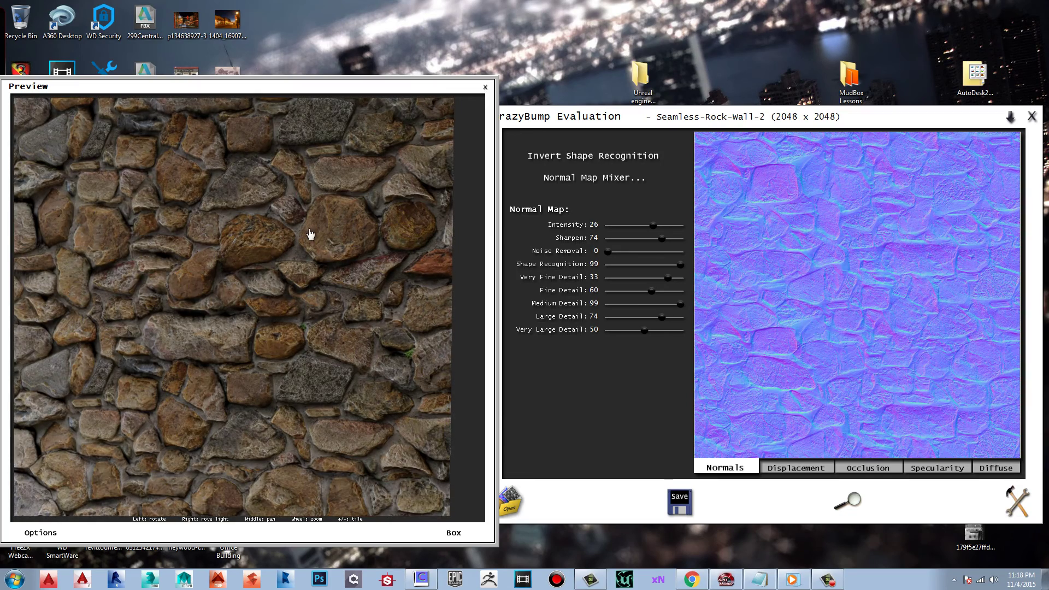
Invert the normal map's shape recognition, then relight and rotate the box to check it.
left_click(580, 157)
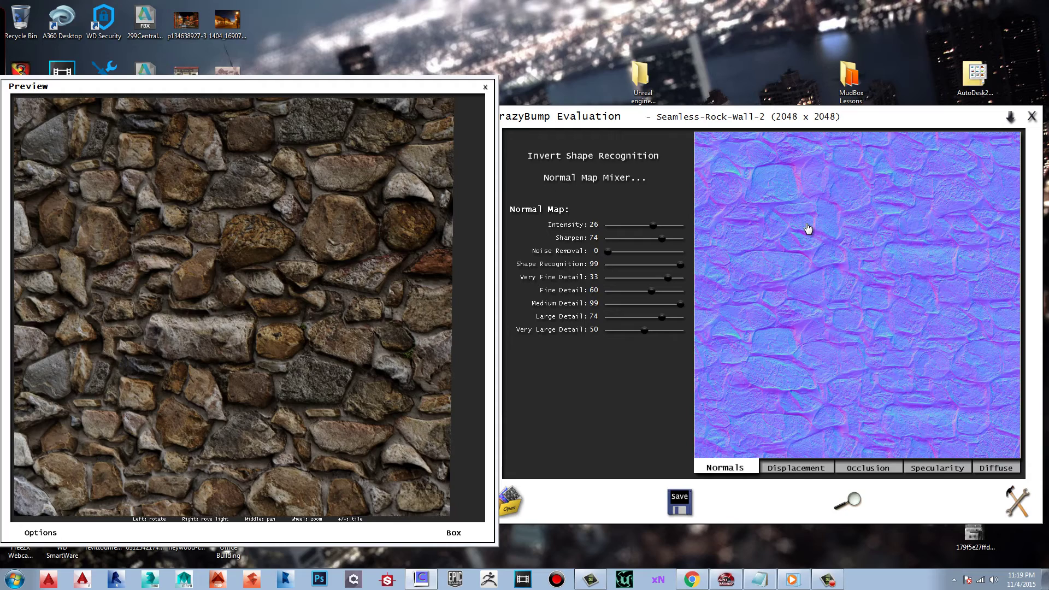
left_click_drag(387, 253, 300, 252)
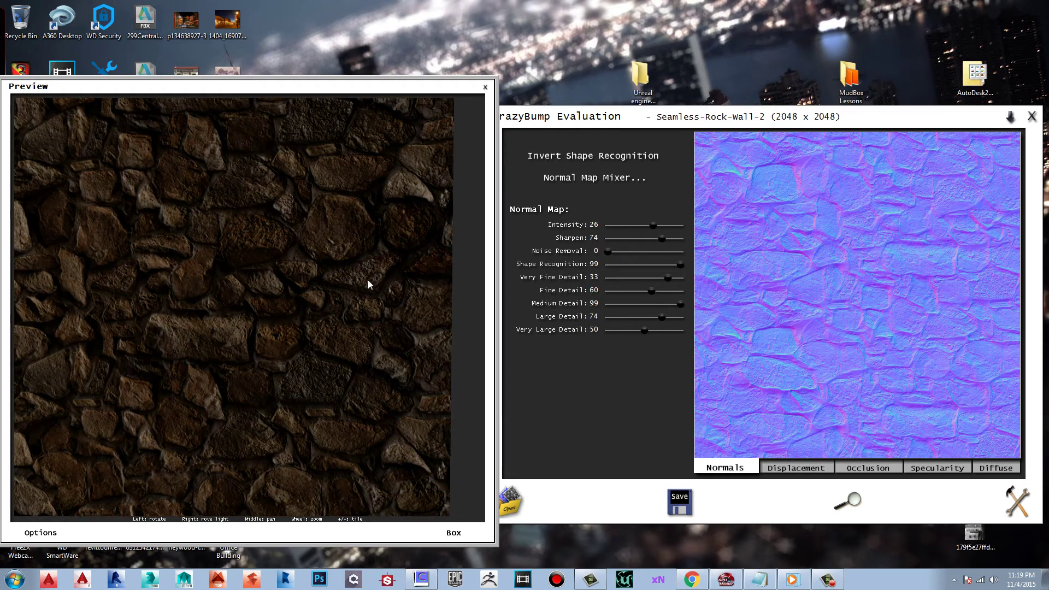
left_click_drag(369, 280, 187, 285)
Switch the preview shape back to a ball and zoom out to show the whole sphere.
left_click(452, 533)
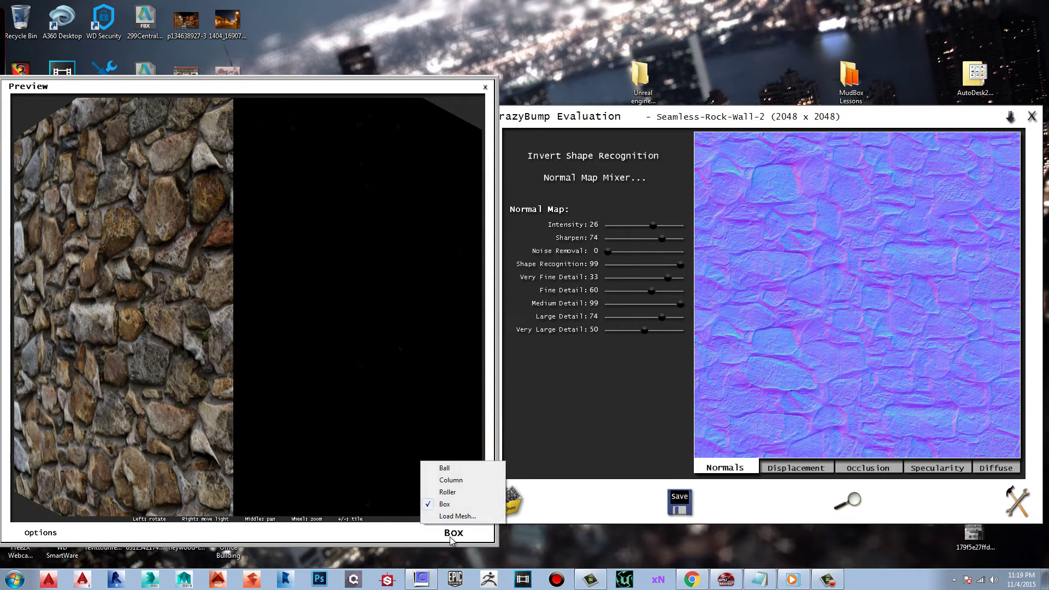
left_click(445, 468)
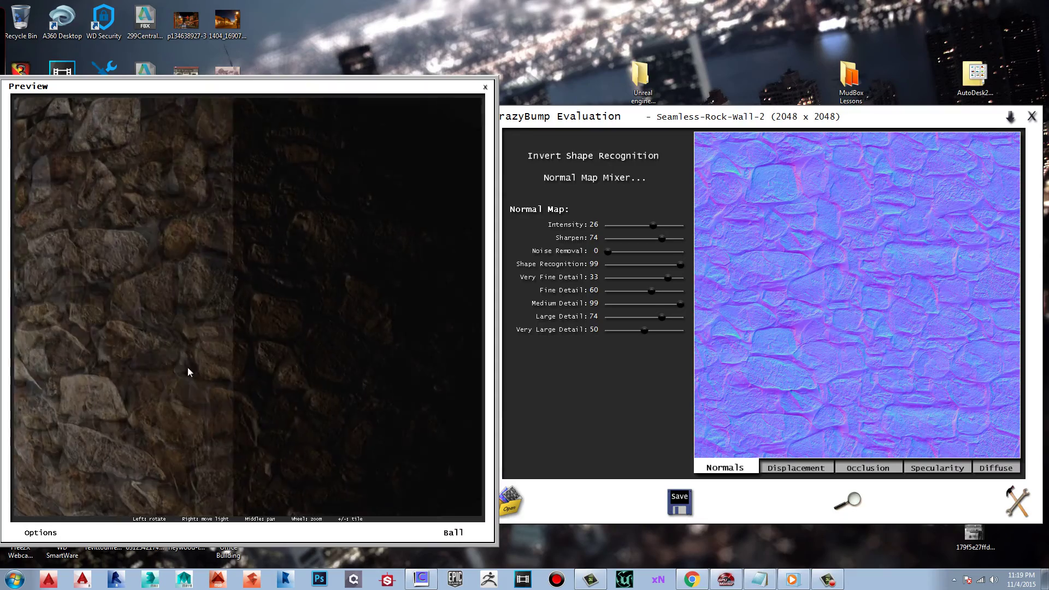
left_click_drag(188, 371, 287, 328)
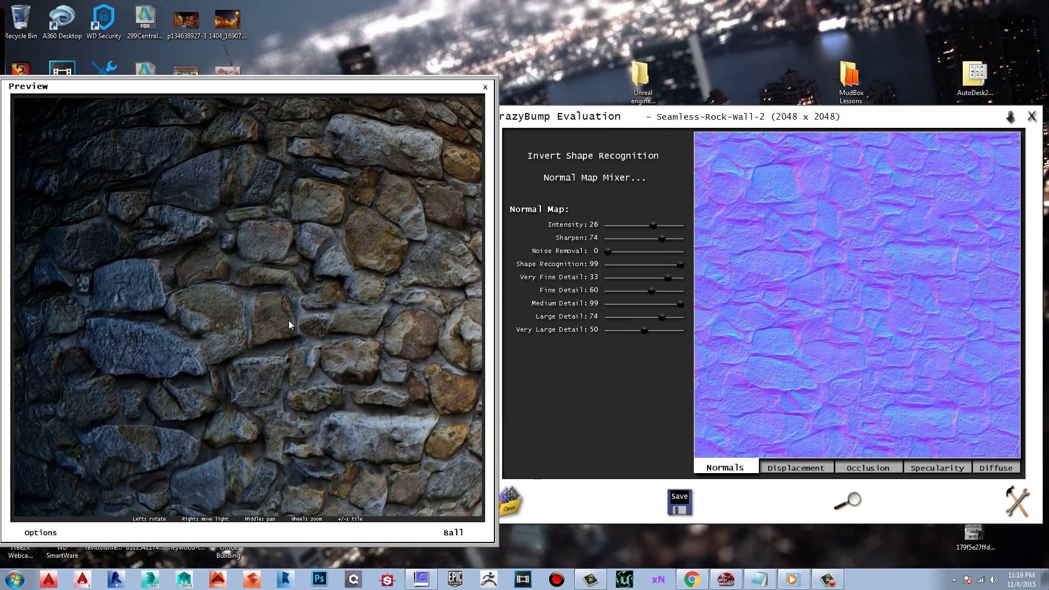
scroll(288, 320, "down", 5)
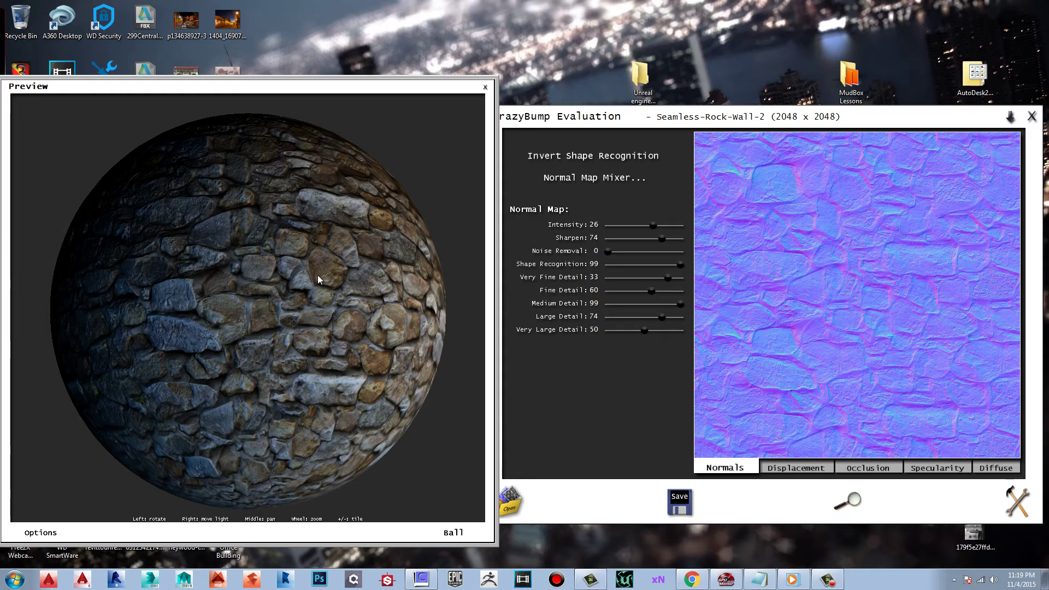
Swing the light below, behind and around the ball while rotating it.
left_click_drag(245, 268, 92, 216)
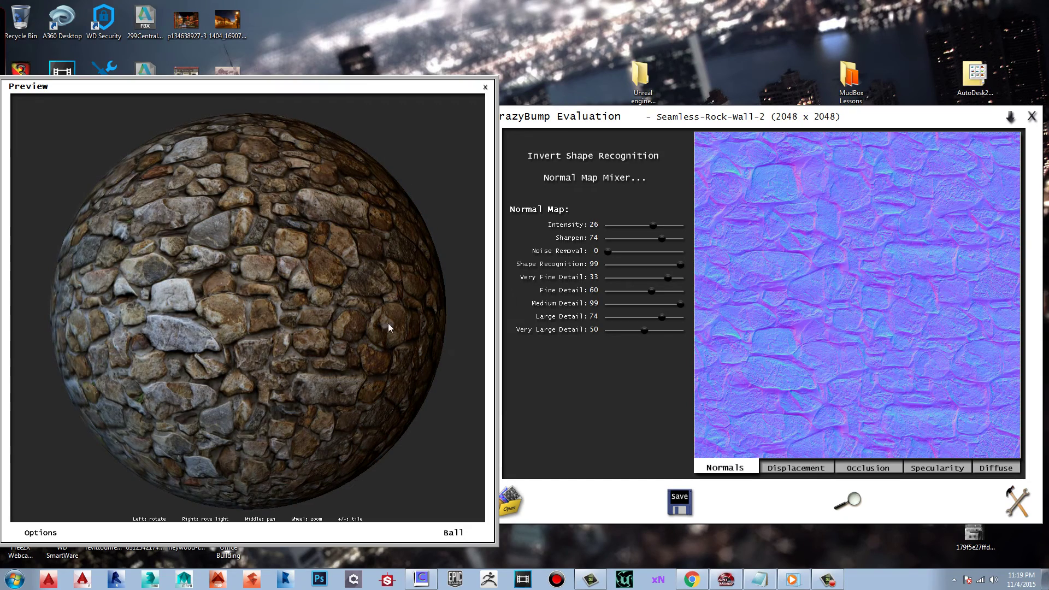
left_click_drag(388, 323, 435, 412)
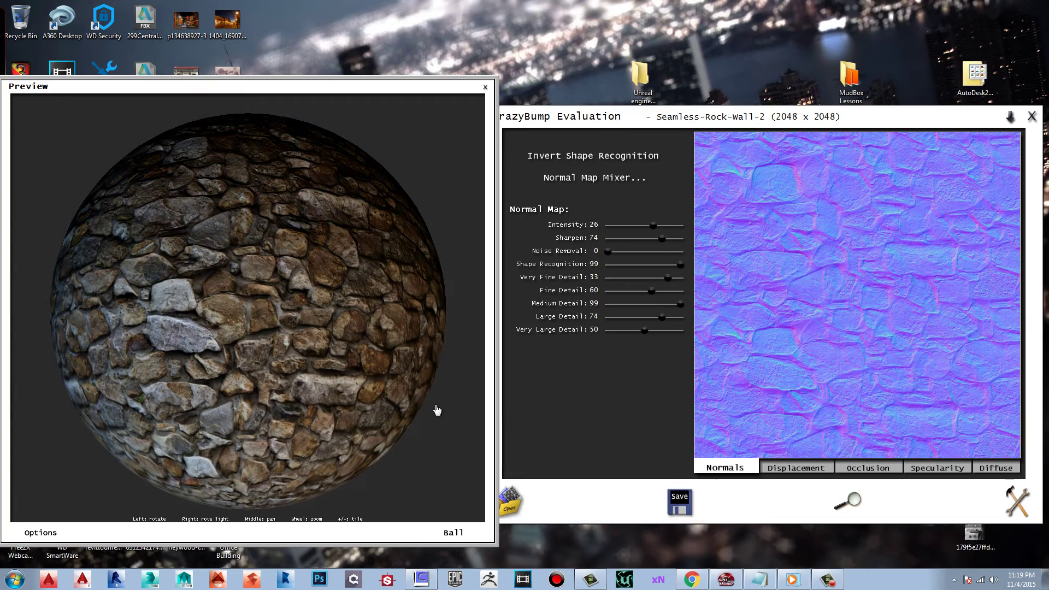
left_click_drag(256, 329, 278, 217)
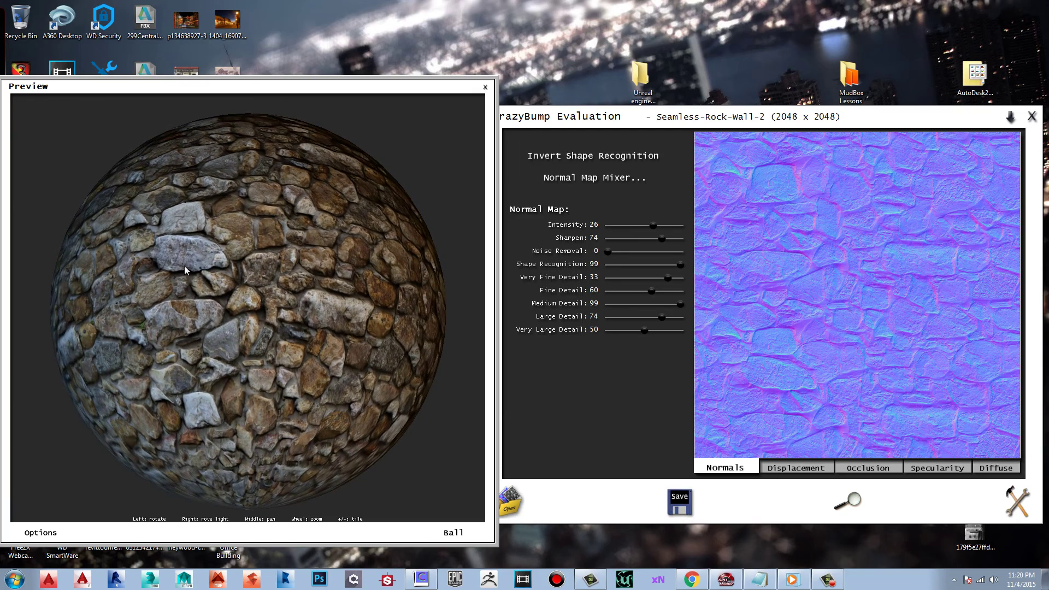
left_click_drag(185, 268, 259, 342)
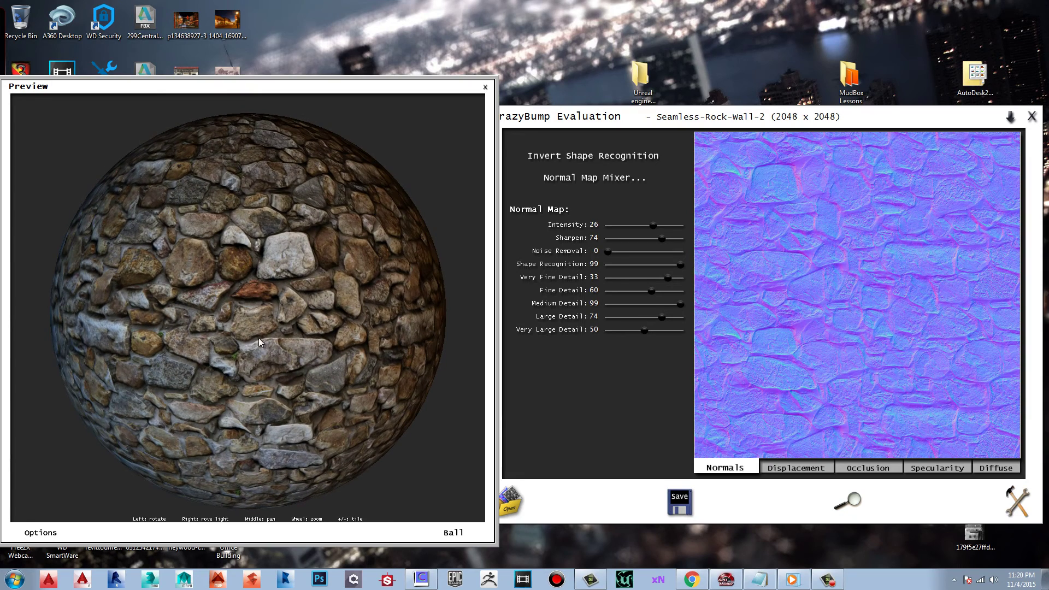
left_click_drag(213, 264, 287, 317)
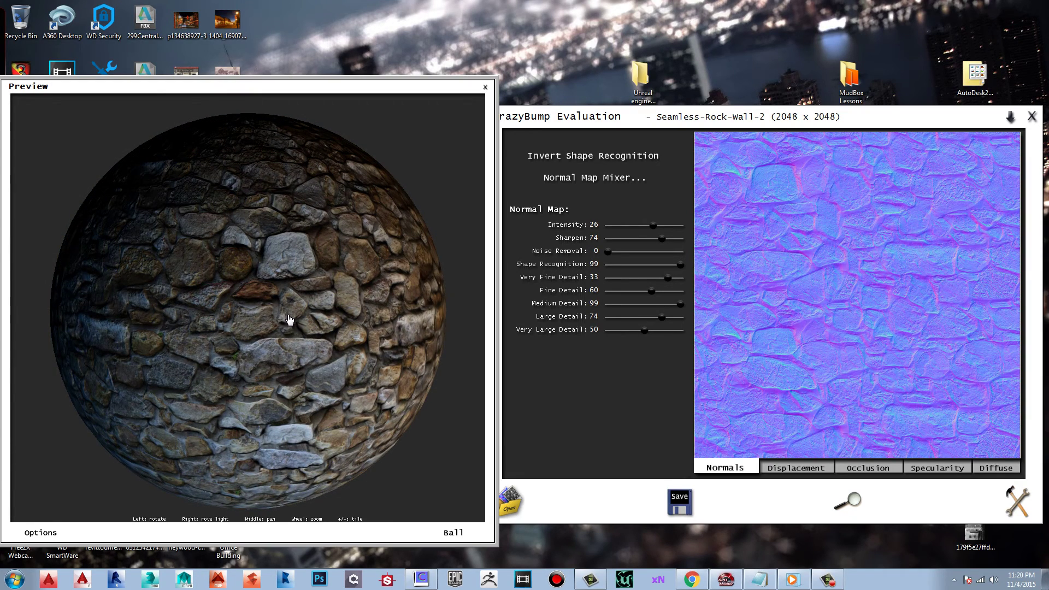
left_click_drag(290, 319, 269, 290)
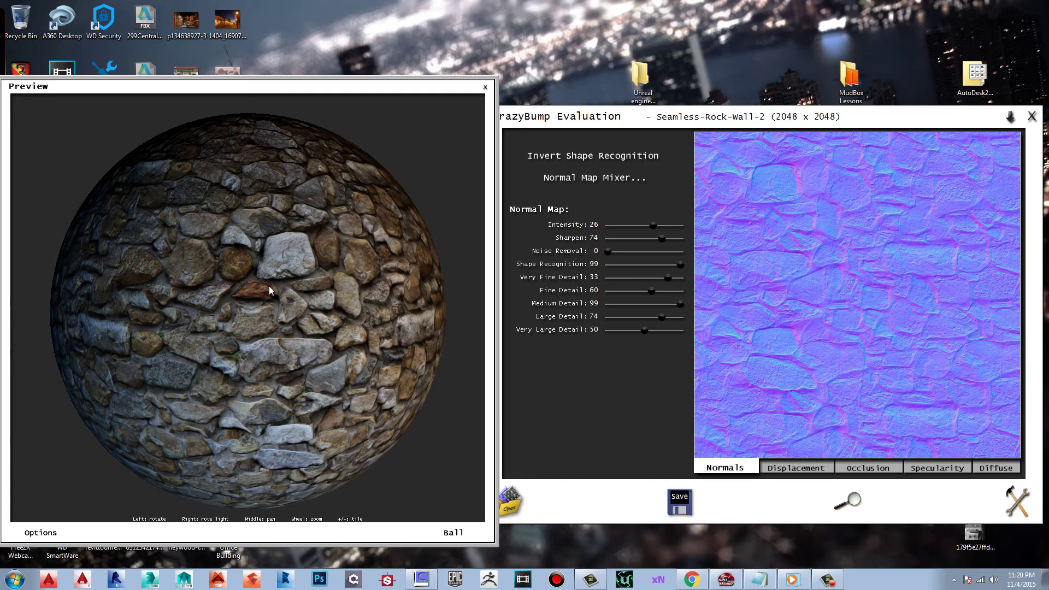
left_click_drag(368, 307, 299, 358)
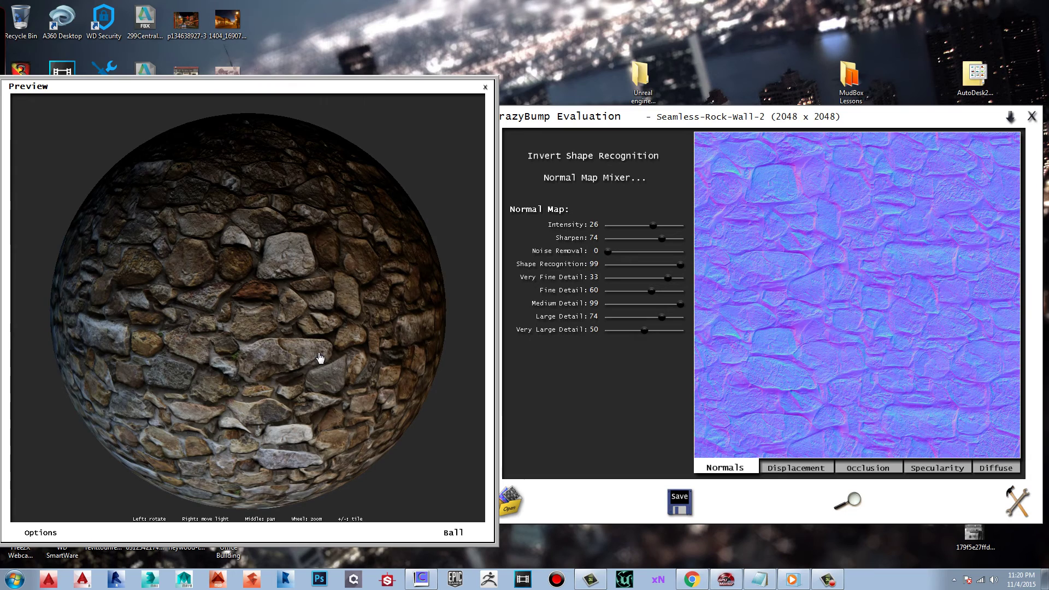
left_click_drag(320, 358, 354, 311)
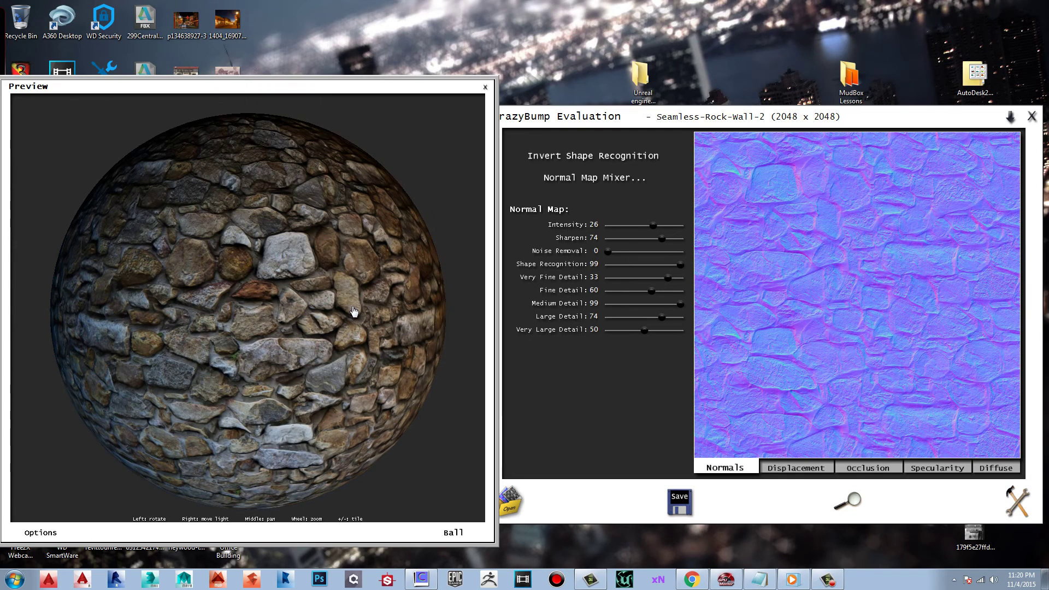
left_click_drag(212, 218, 217, 266)
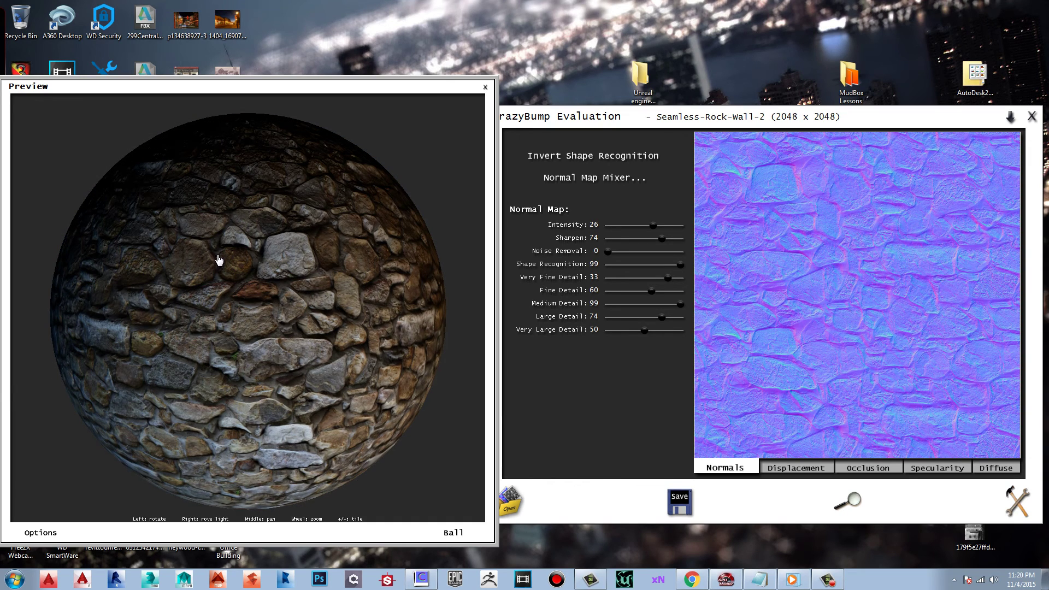
left_click_drag(218, 257, 199, 231)
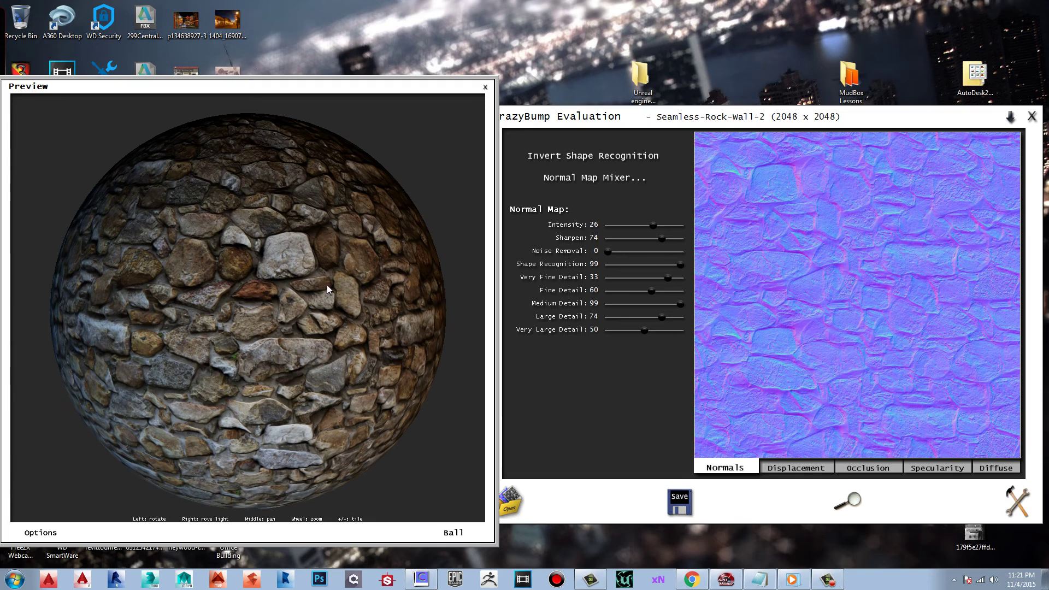
mouse_move(326, 284)
left_mouse_down()
mouse_move(323, 247)
mouse_move(295, 393)
mouse_move(344, 297)
mouse_move(329, 236)
left_mouse_up()
left_click_drag(323, 251, 288, 238)
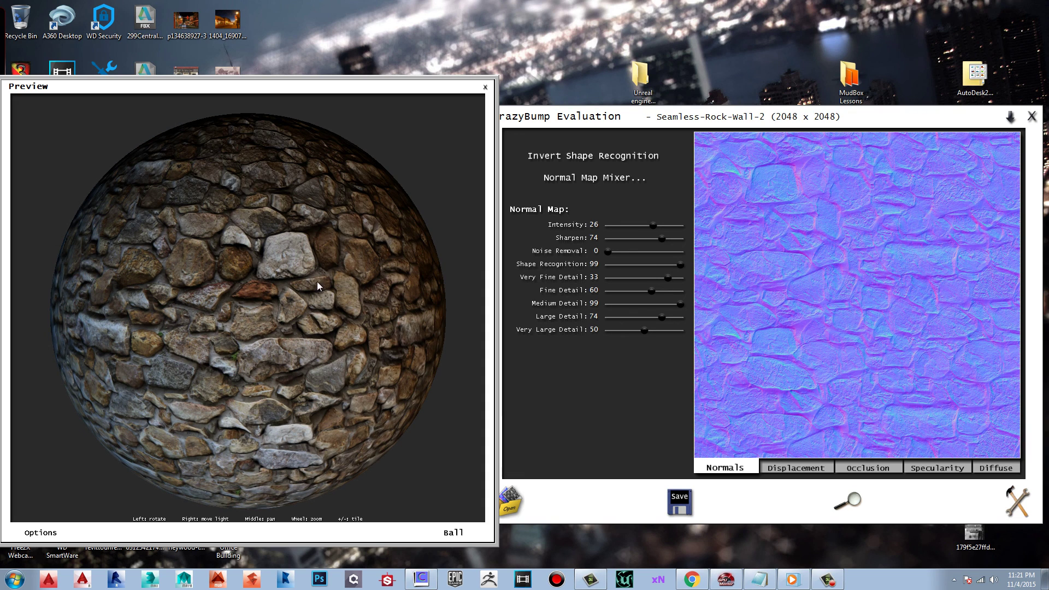